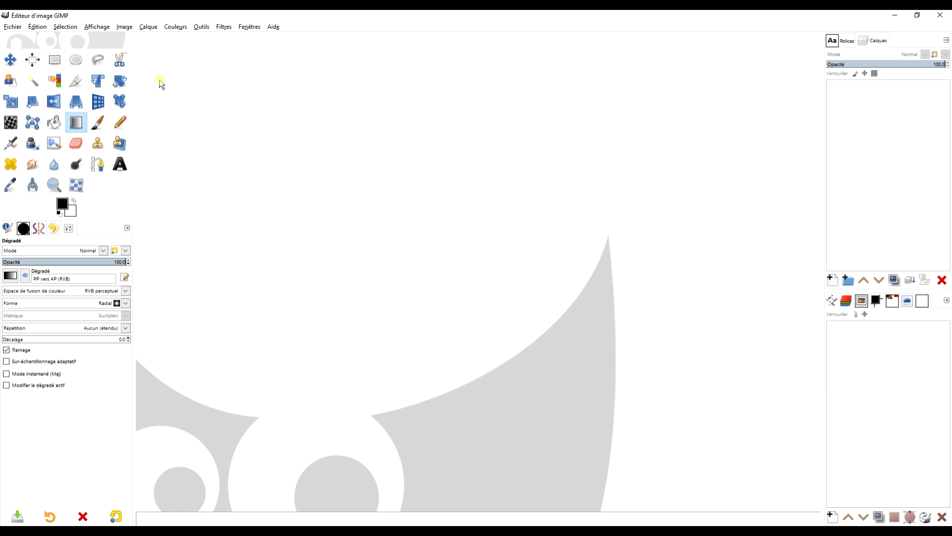
Step: Create a new image from the 1920×1080 (Full HD 1080p) template, filled with white (Blanc)
{"action": "left_click", "coordinate": [14, 27]}
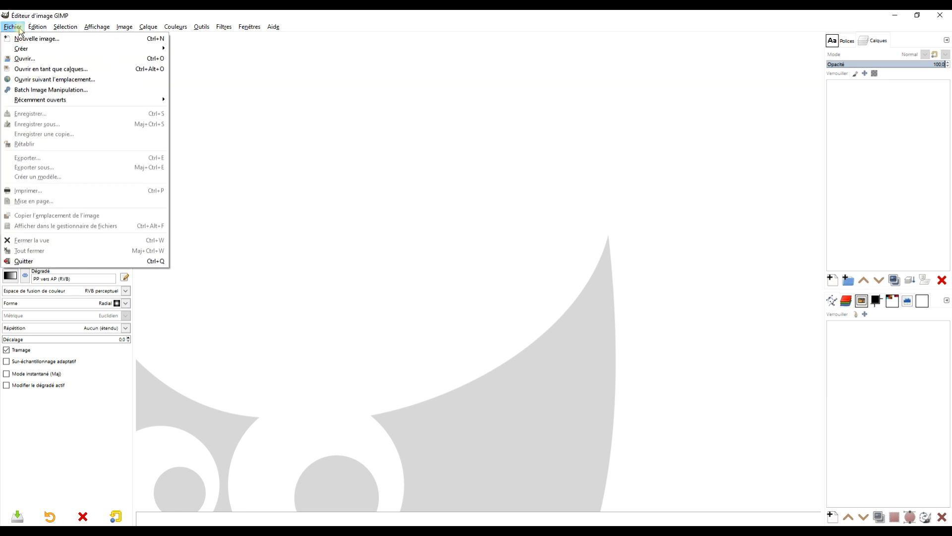
{"action": "left_click", "coordinate": [37, 39]}
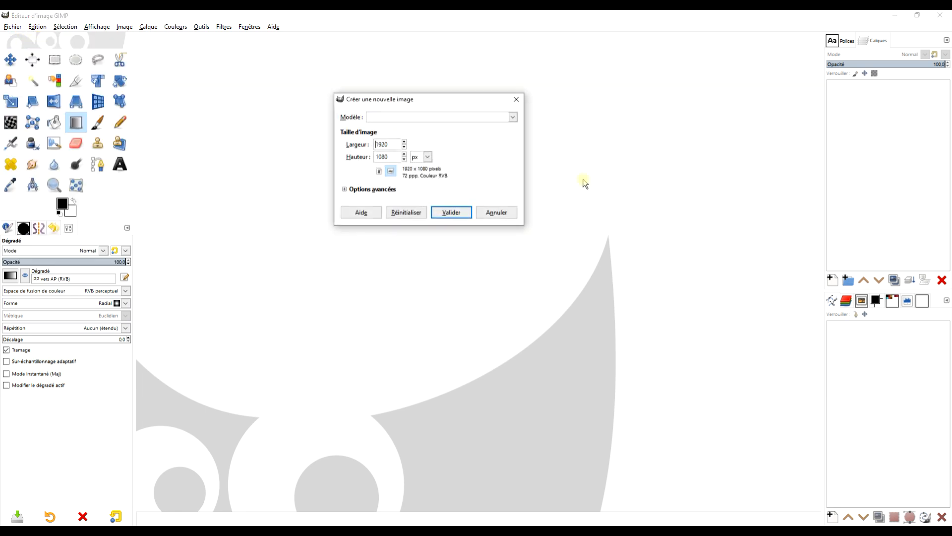
{"action": "left_click", "coordinate": [434, 121]}
{"action": "scroll", "coordinate": [487, 347], "scroll_direction": "down", "scroll_amount": 5}
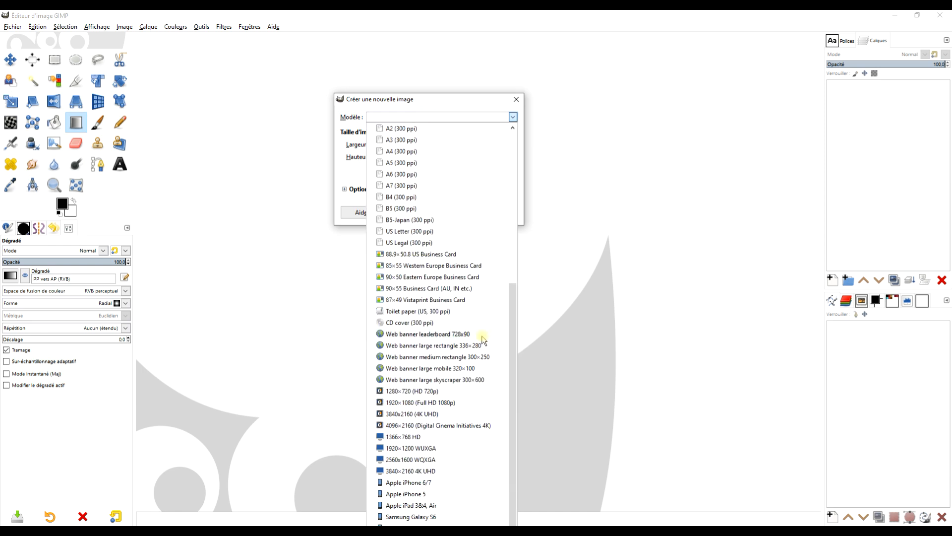
{"action": "left_click", "coordinate": [430, 402]}
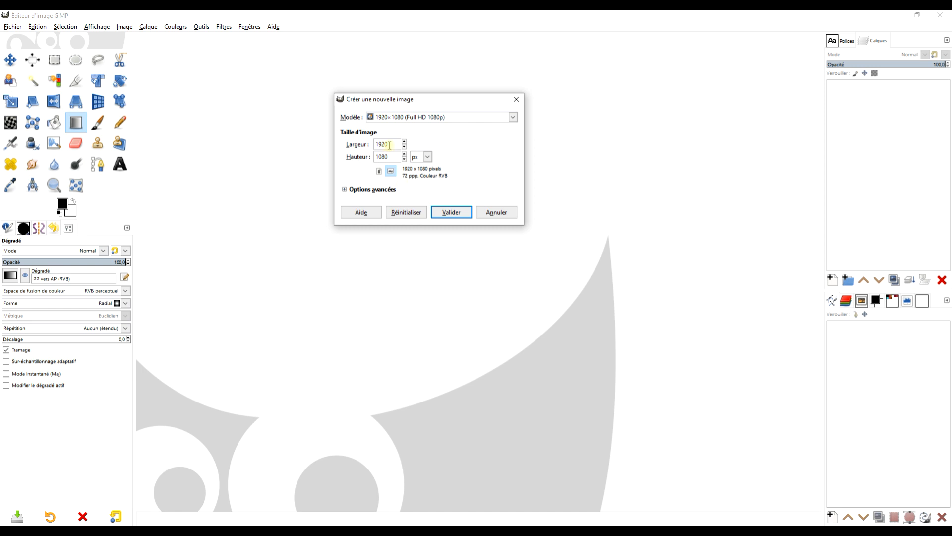
{"action": "left_click", "coordinate": [388, 195]}
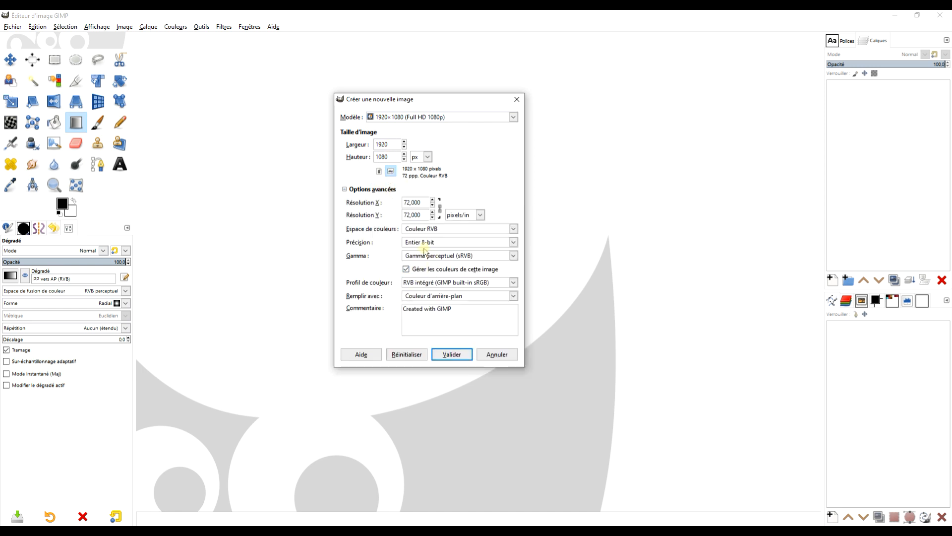
{"action": "left_click", "coordinate": [444, 297]}
{"action": "left_click", "coordinate": [436, 330]}
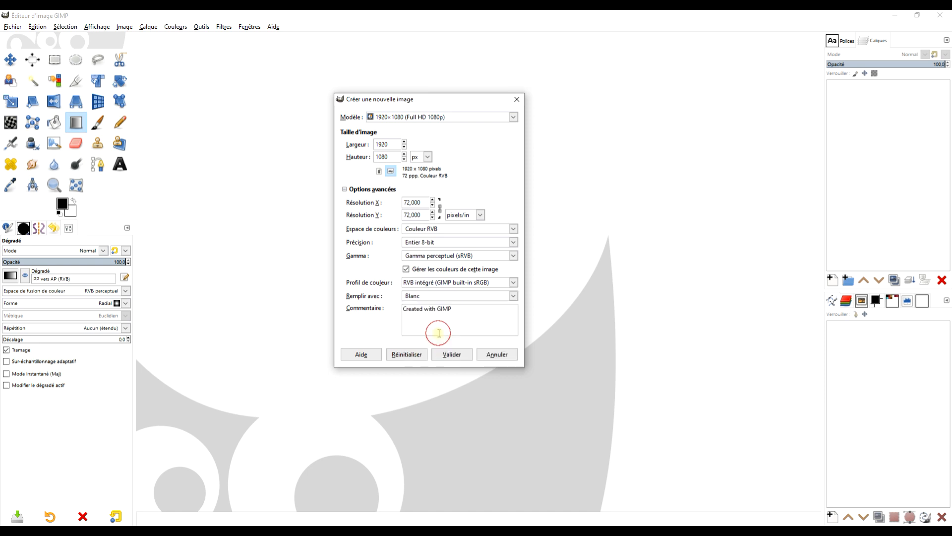
{"action": "left_click", "coordinate": [461, 356]}
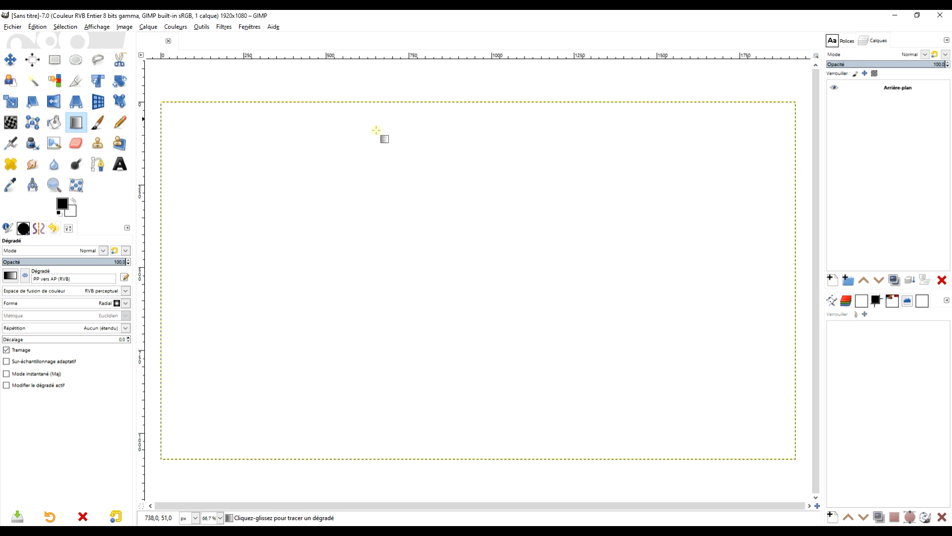
Step: Draw a large text box across most of the canvas and enter the text ESPOIR
{"action": "left_click", "coordinate": [120, 165]}
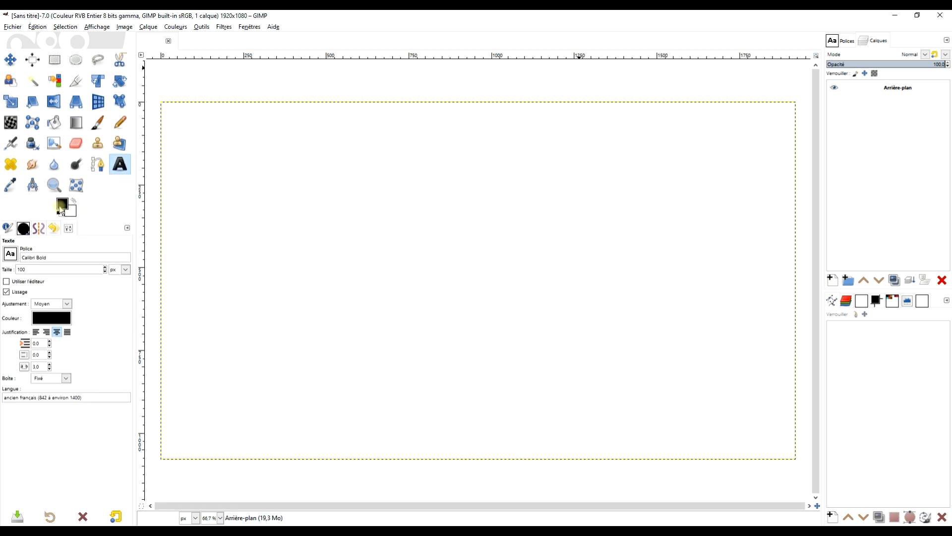
{"action": "left_click_drag", "start_coordinate": [228, 160], "coordinate": [765, 406]}
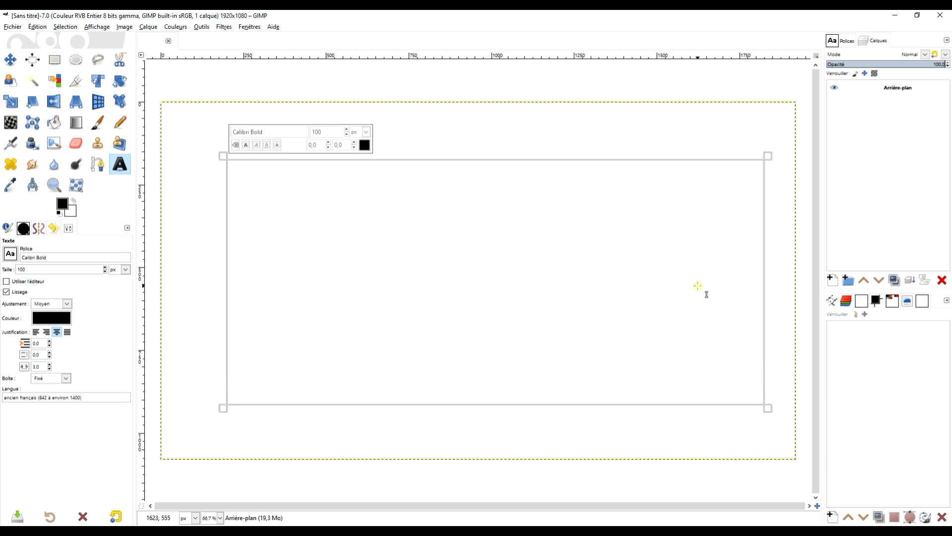
{"action": "type", "text": "ESPOIR"}
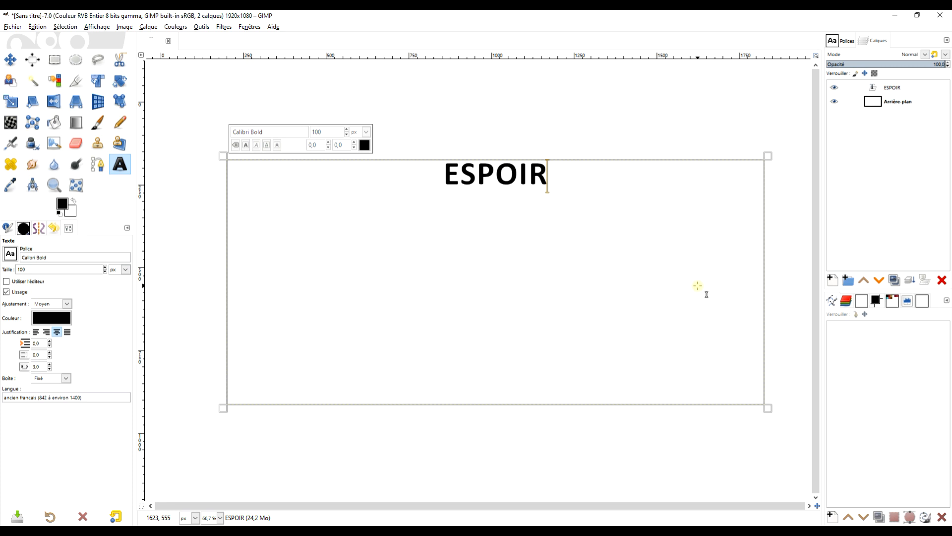
Step: Set the ESPOIR text size to 500 px and reduce the text box's height to fit closely below the word
{"action": "key", "text": "ctrl+a"}
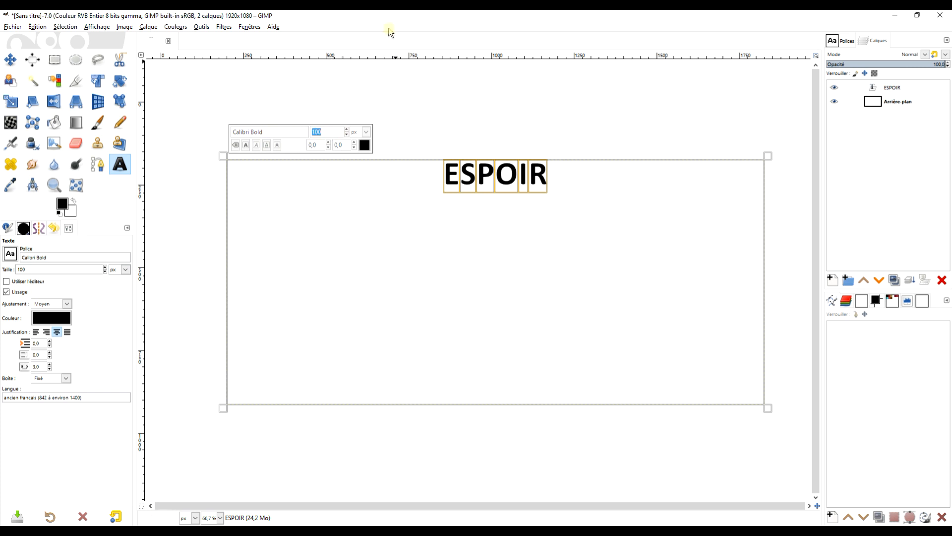
{"action": "type", "text": "560"}
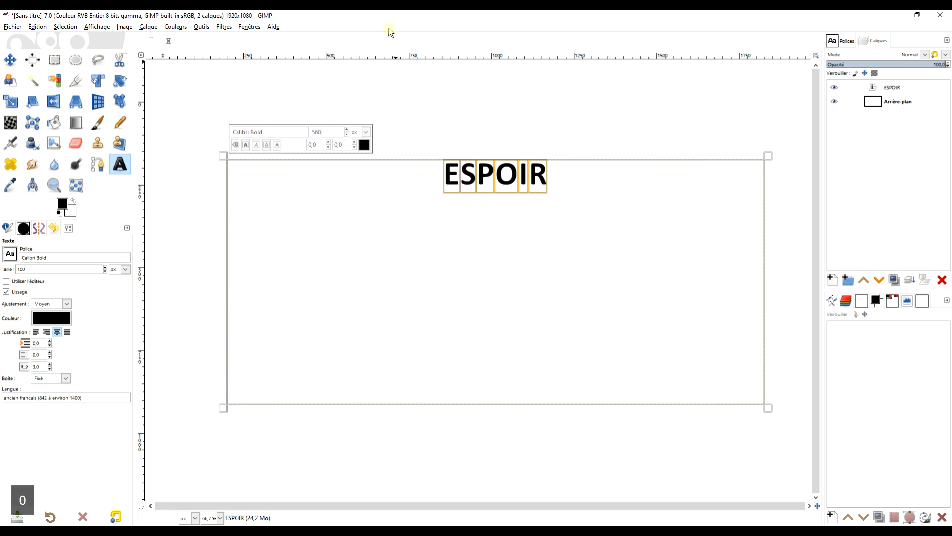
{"action": "key", "text": "Return"}
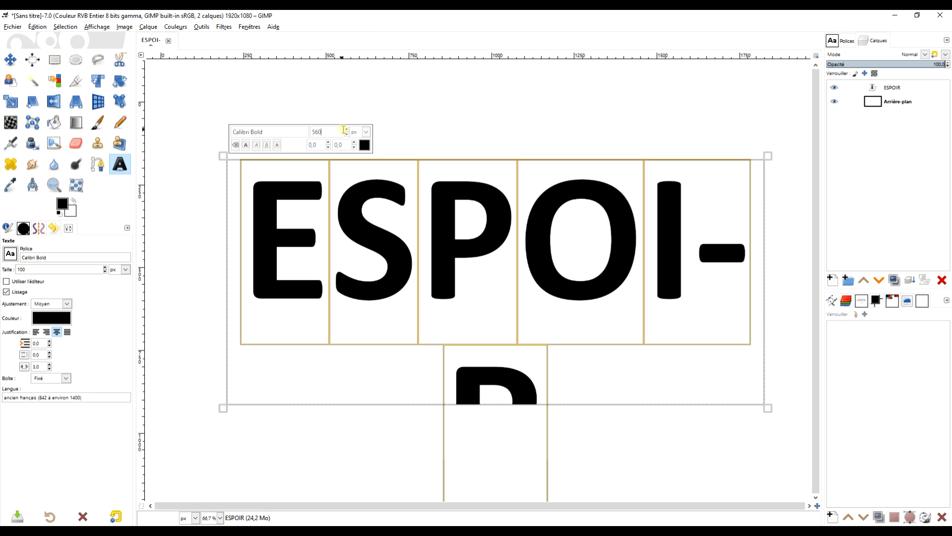
{"action": "left_click", "coordinate": [347, 134]}
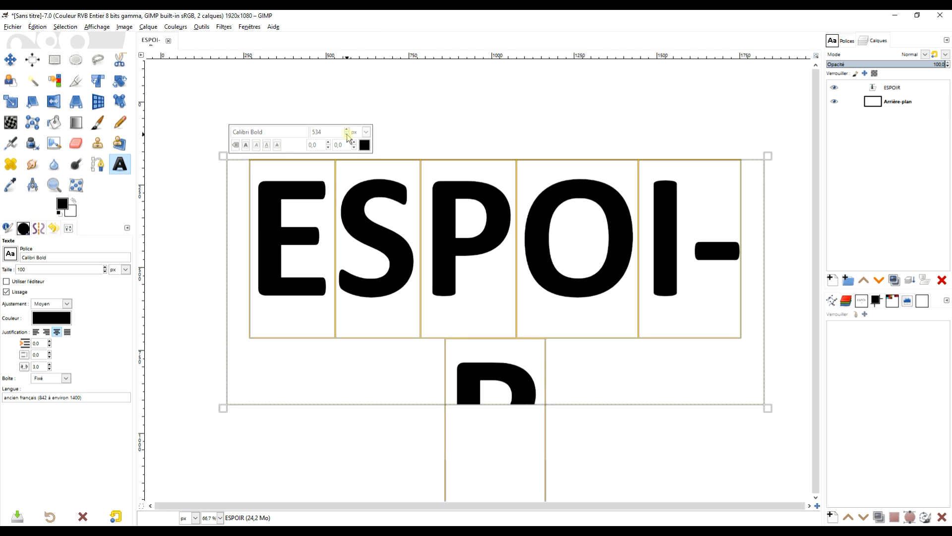
{"action": "left_click", "coordinate": [347, 134]}
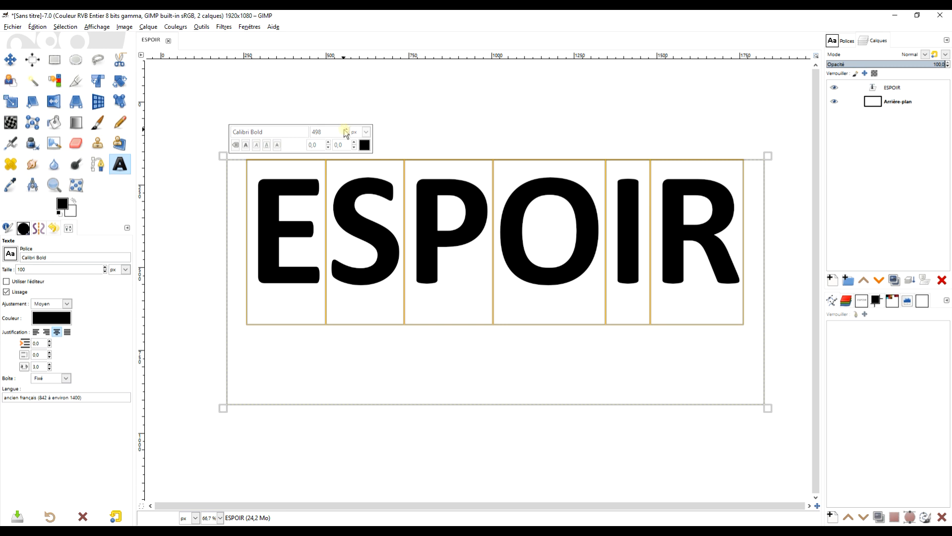
{"action": "left_click", "coordinate": [347, 129]}
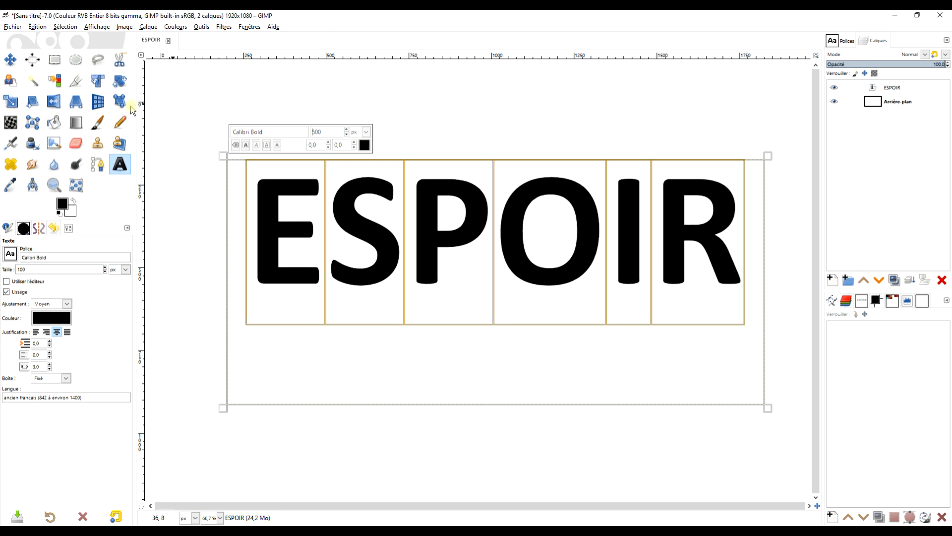
{"action": "left_click_drag", "start_coordinate": [525, 404], "coordinate": [531, 336]}
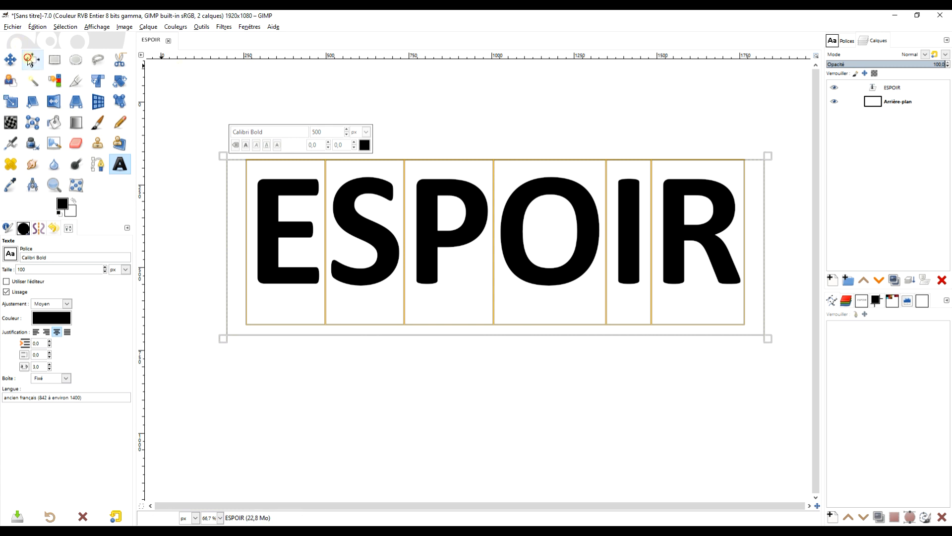
Step: Centre the ESPOIR text layer horizontally and vertically relative to the image
{"action": "left_click", "coordinate": [32, 60]}
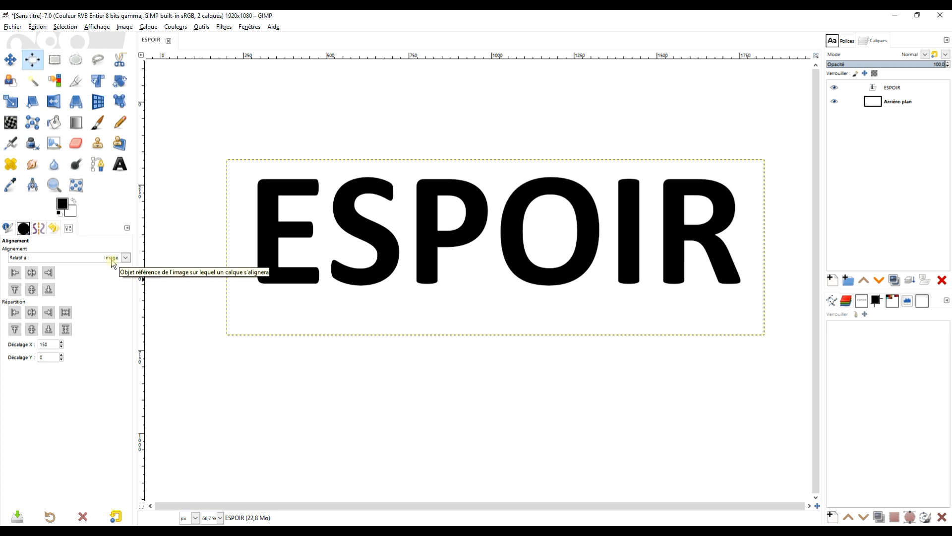
{"action": "left_click_drag", "start_coordinate": [201, 144], "coordinate": [791, 376]}
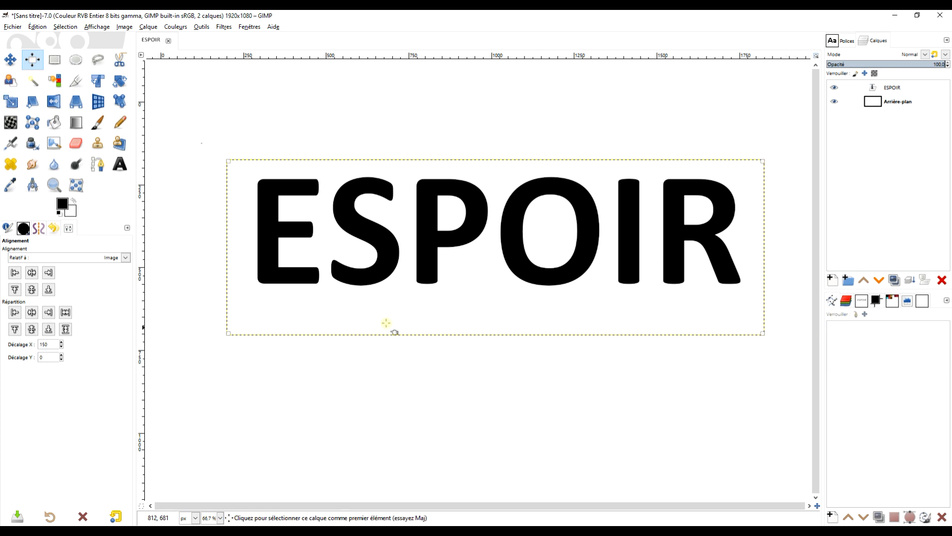
{"action": "left_click", "coordinate": [32, 272]}
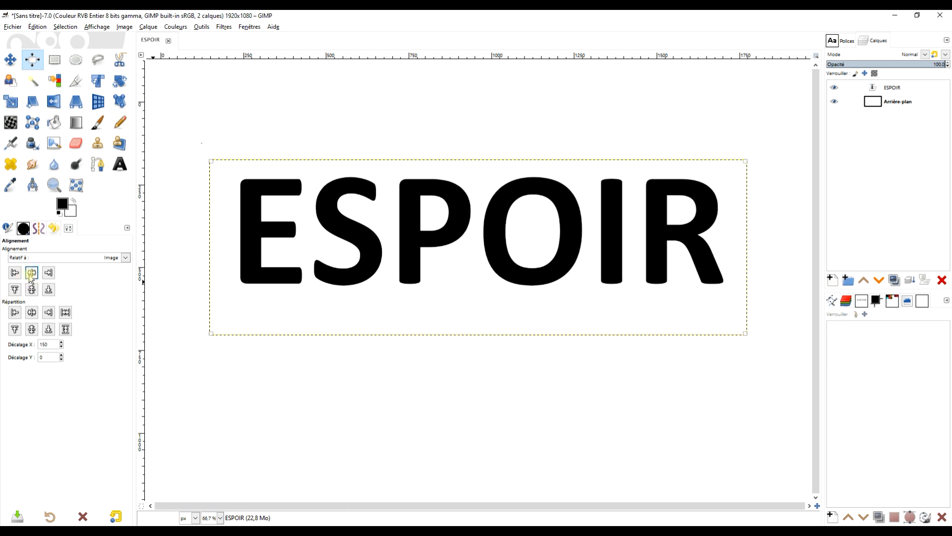
{"action": "left_click", "coordinate": [32, 293]}
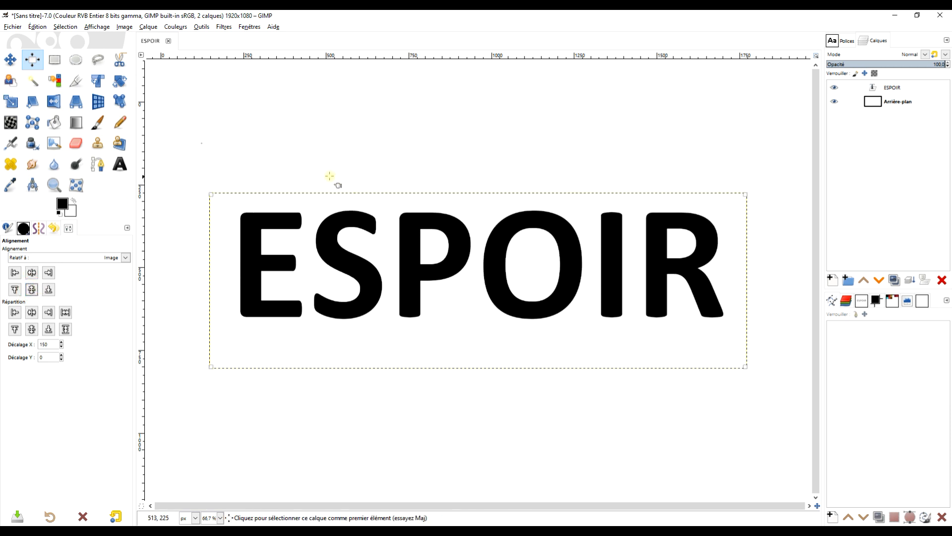
{"action": "left_click", "coordinate": [55, 60]}
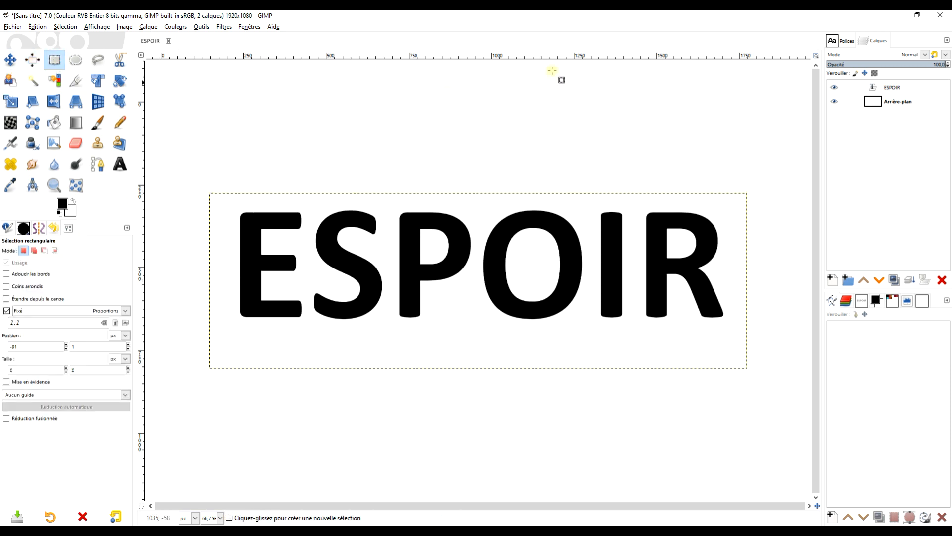
Step: Open G'MIC-Qt on the ESPOIR layer, search for STRO and choose the Stroke filter
{"action": "left_click", "coordinate": [225, 27]}
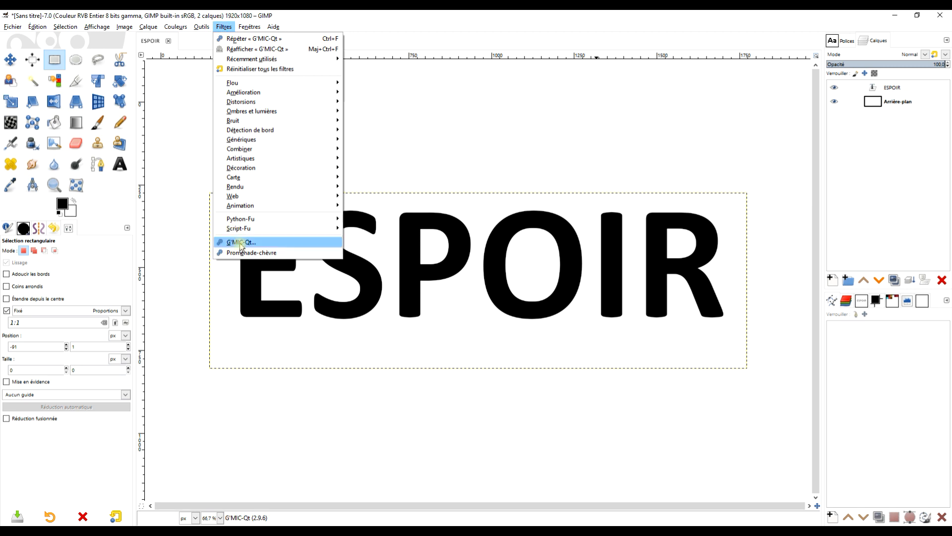
{"action": "left_click", "coordinate": [240, 242]}
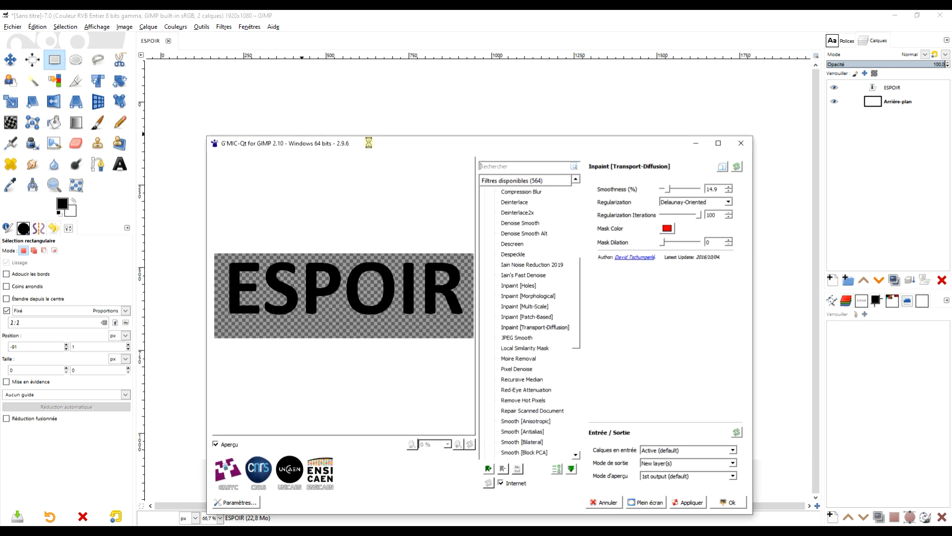
{"action": "left_click_drag", "start_coordinate": [376, 143], "coordinate": [367, 54]}
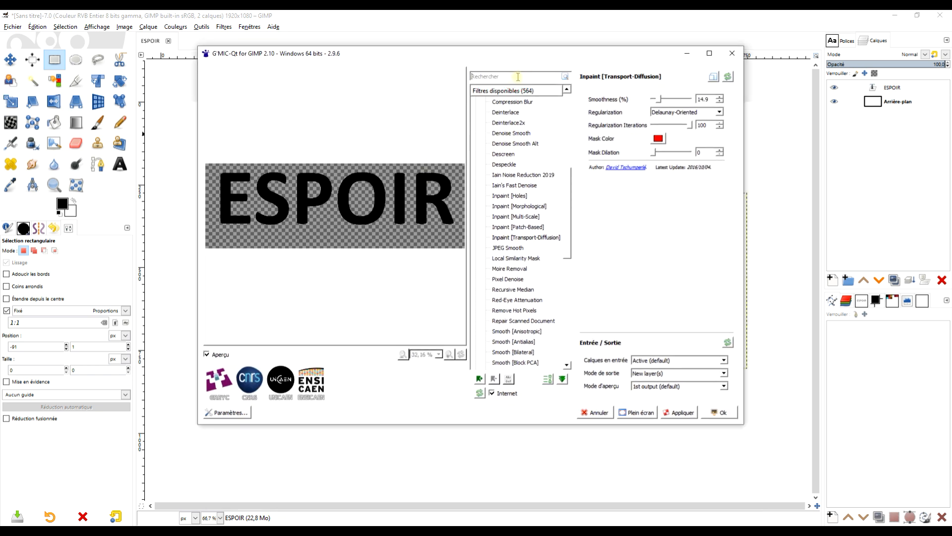
{"action": "type", "text": "STRO"}
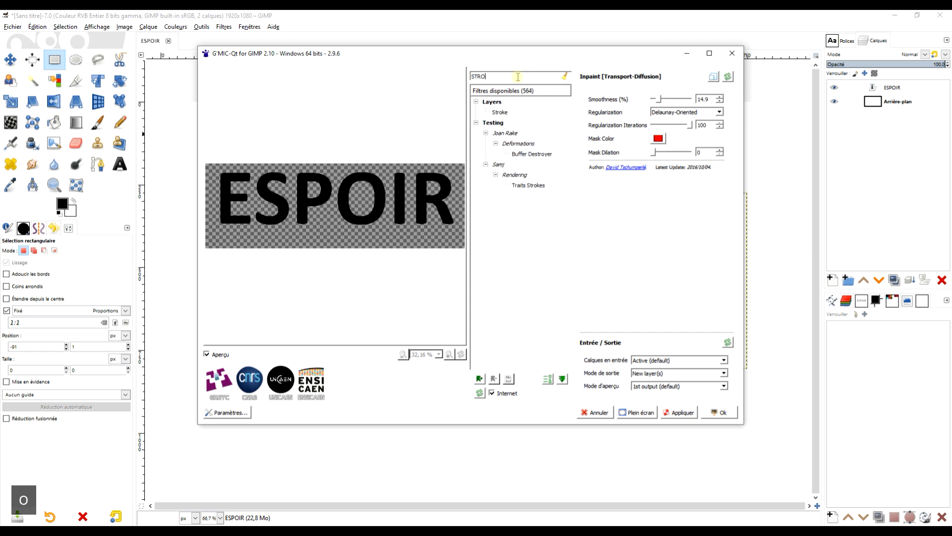
{"action": "left_click", "coordinate": [505, 114]}
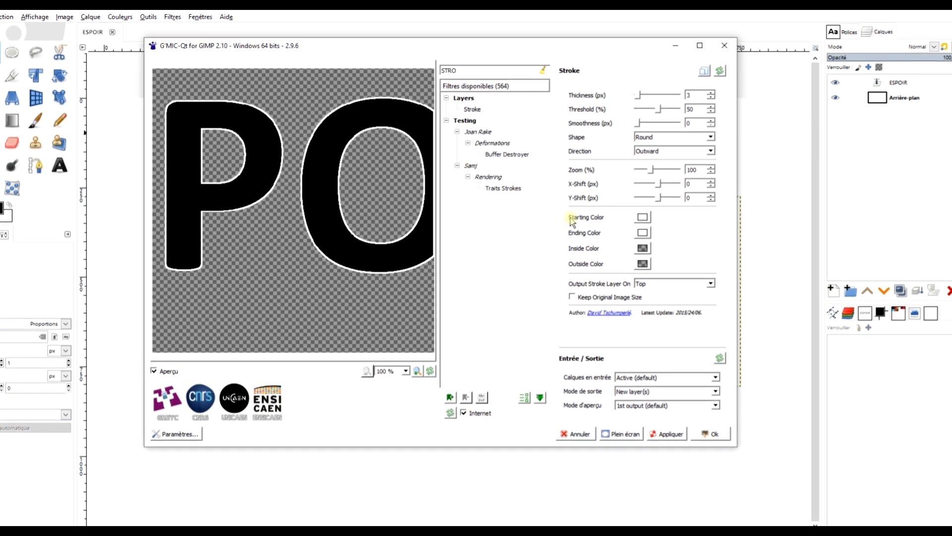
Step: Set the stroke's starting colour to the bright green #00ff7f
{"action": "left_click", "coordinate": [641, 218]}
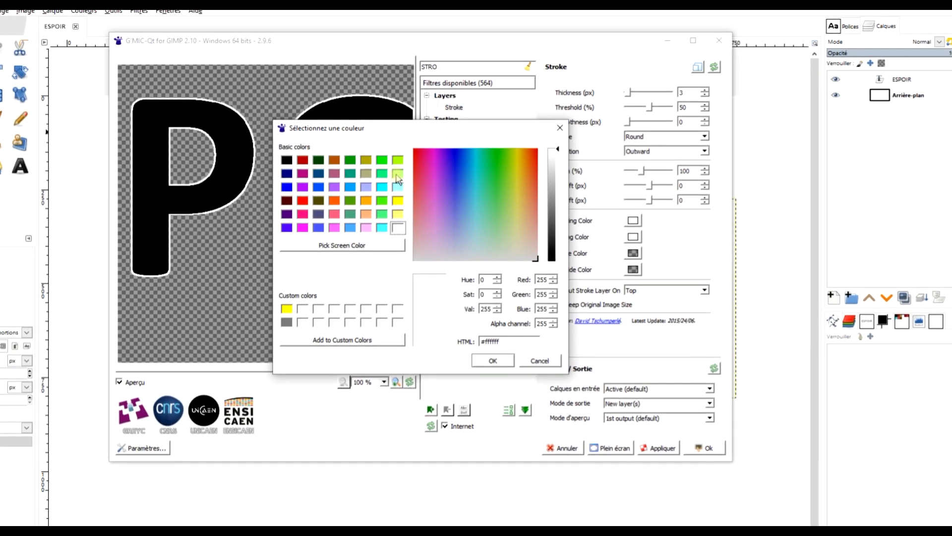
{"action": "left_click", "coordinate": [380, 175]}
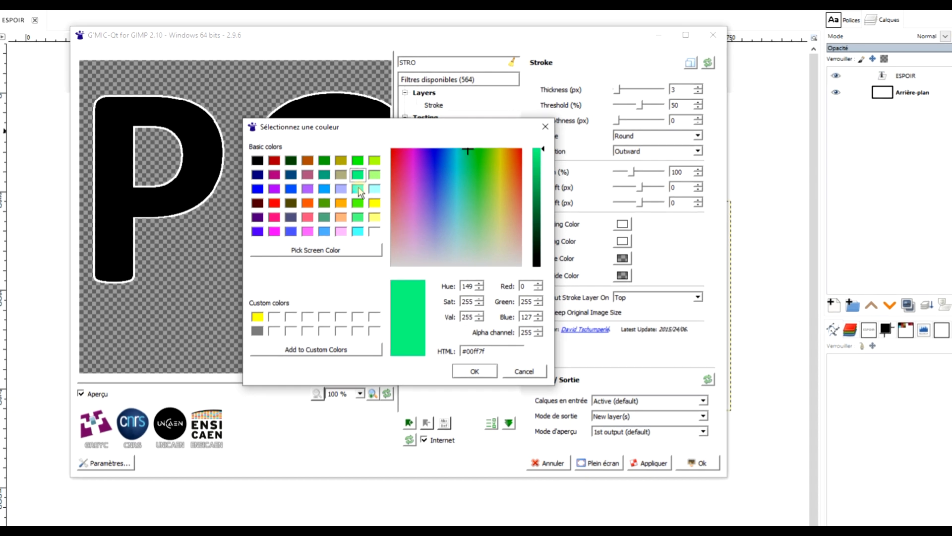
{"action": "left_click", "coordinate": [467, 374]}
Step: Set the stroke's ending colour to the light green #aaff7f with an alpha channel of 145
{"action": "left_click", "coordinate": [608, 248]}
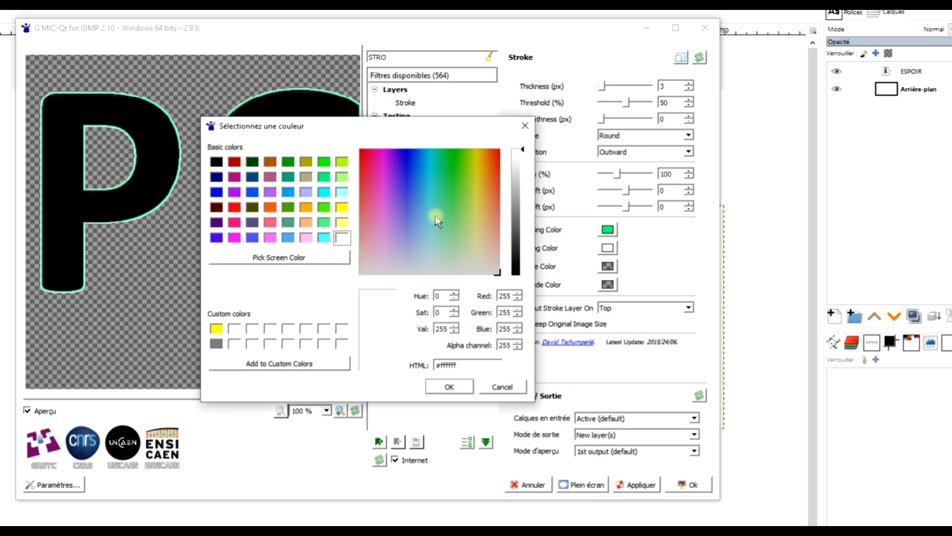
{"action": "left_click", "coordinate": [340, 178]}
{"action": "left_click", "coordinate": [503, 345]}
{"action": "double_click", "coordinate": [502, 345]}
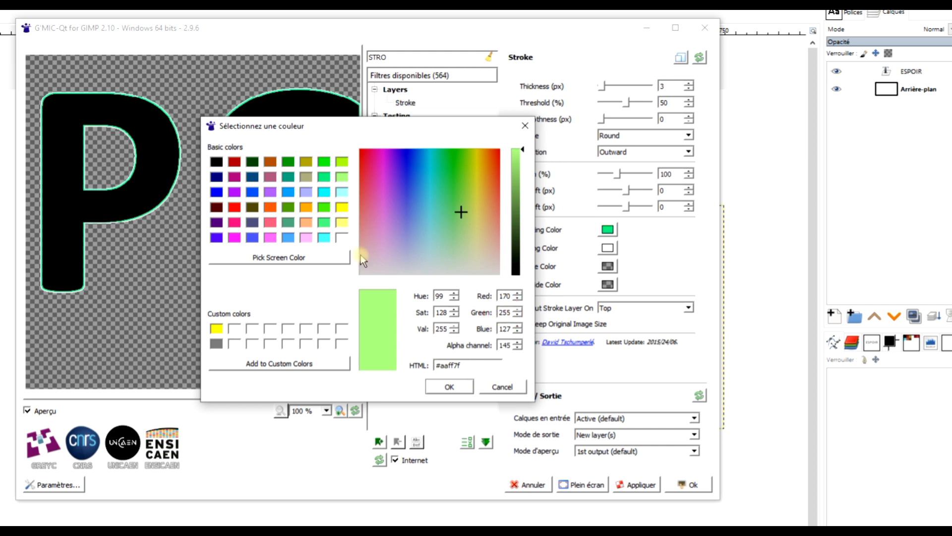
{"action": "left_click", "coordinate": [445, 385]}
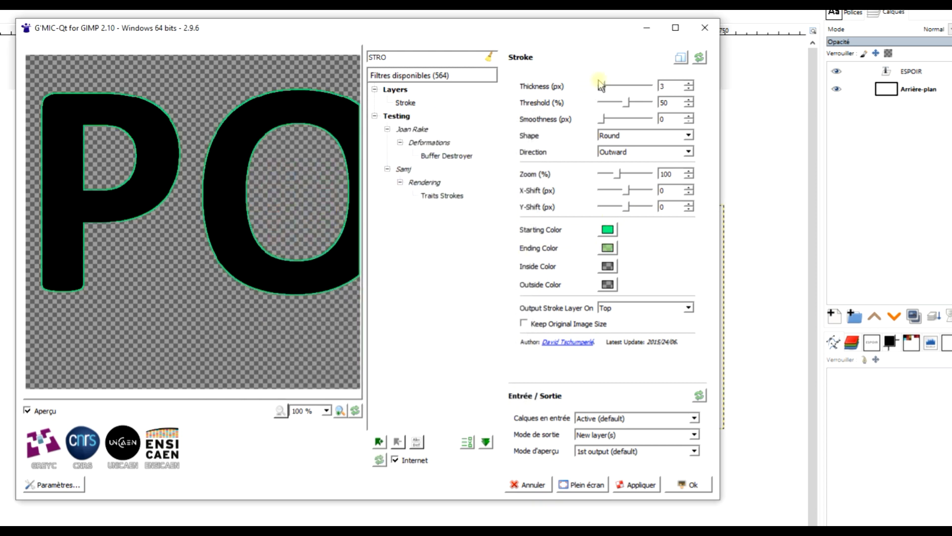
Step: Set the stroke thickness to 24 px and check the ending colour's settings without changing them
{"action": "left_click_drag", "start_coordinate": [604, 90], "coordinate": [608, 90]}
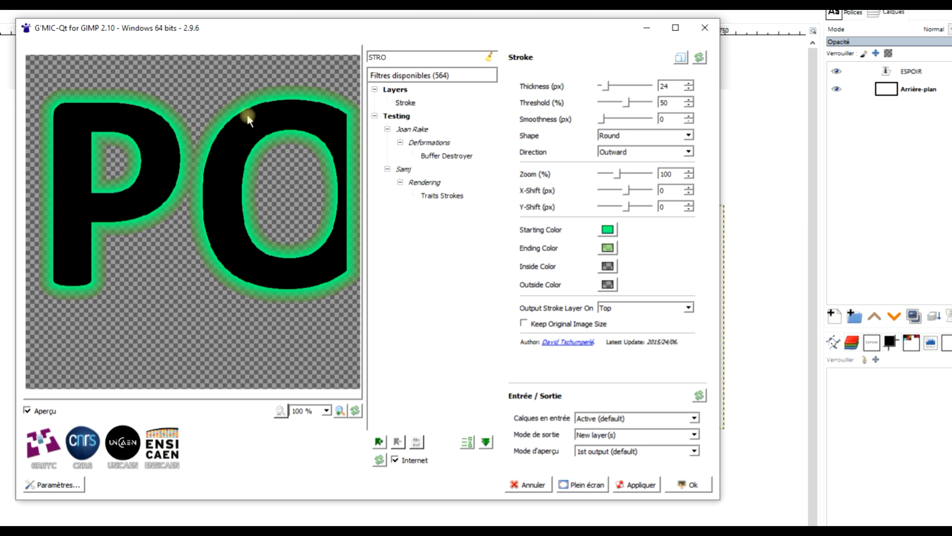
{"action": "left_click", "coordinate": [608, 248]}
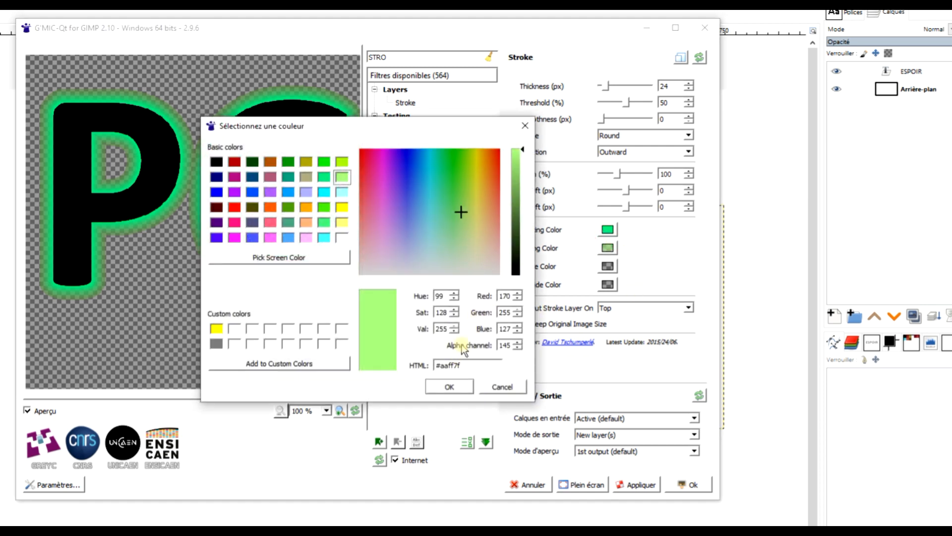
{"action": "left_click", "coordinate": [496, 386]}
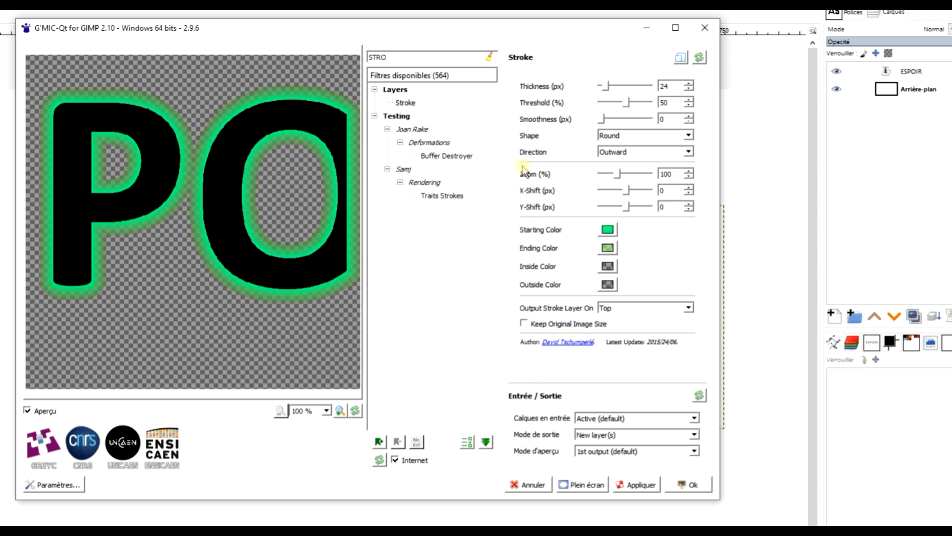
Step: Try the Diamond shape for the stroke and return it to Round
{"action": "left_click_drag", "start_coordinate": [323, 204], "coordinate": [221, 199]}
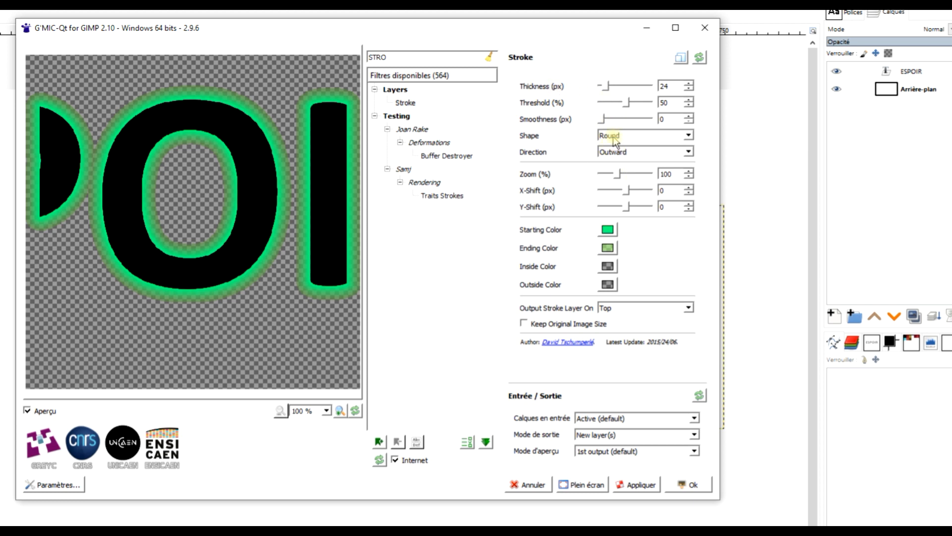
{"action": "left_click", "coordinate": [642, 137]}
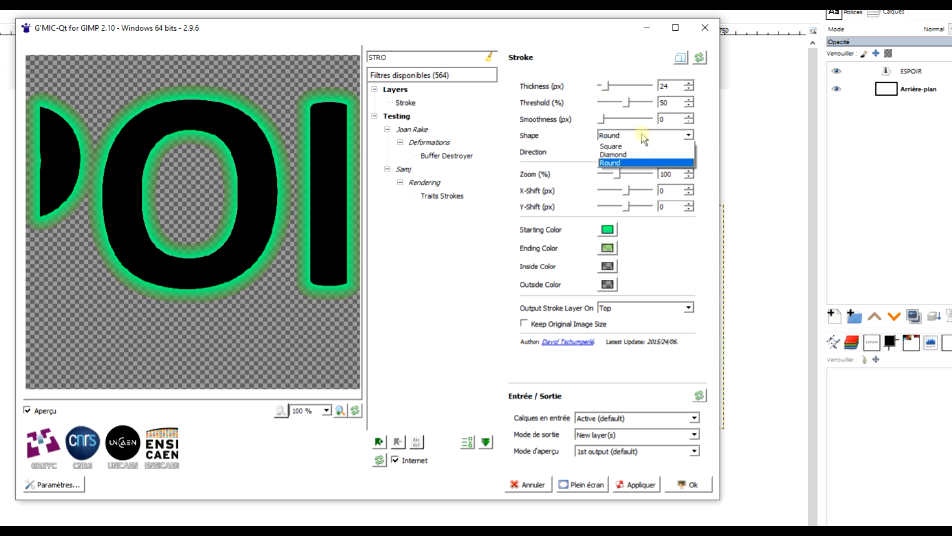
{"action": "left_click", "coordinate": [632, 154]}
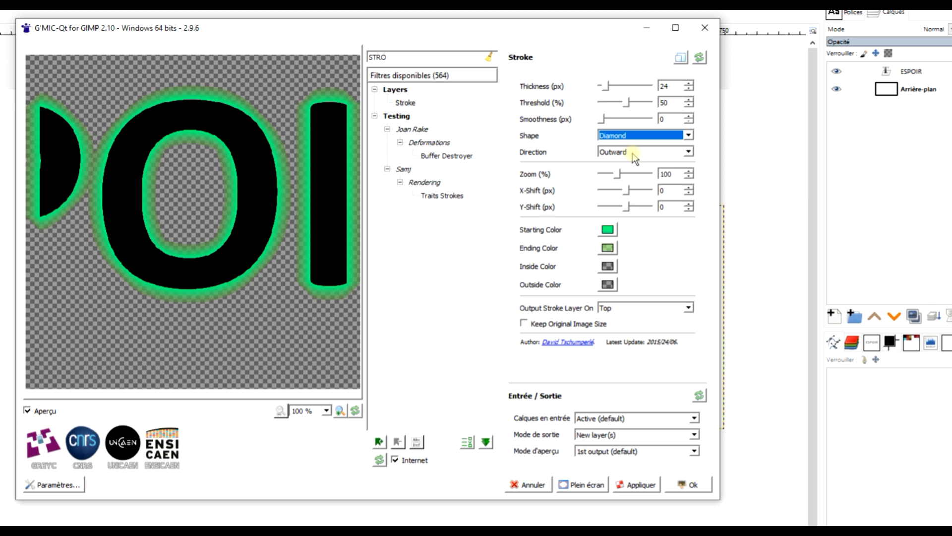
{"action": "left_click", "coordinate": [630, 136]}
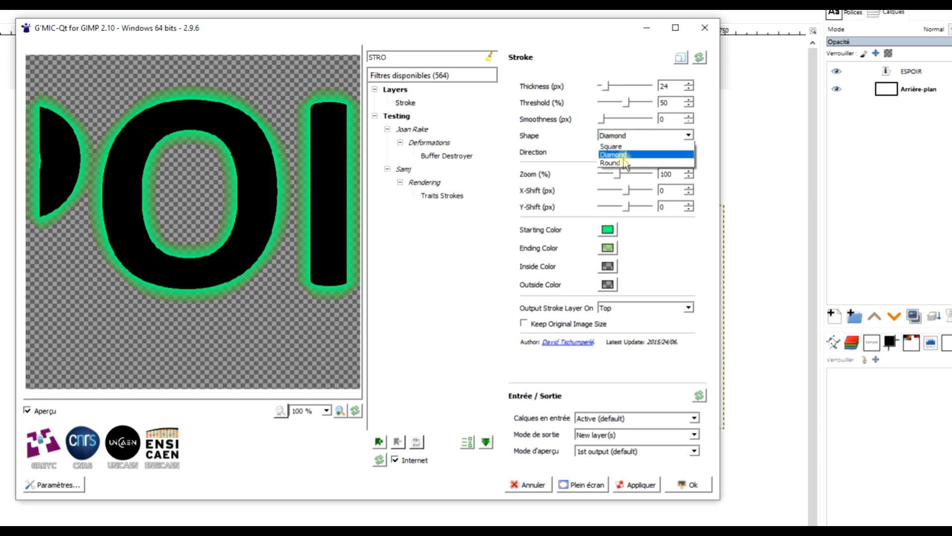
{"action": "left_click", "coordinate": [638, 159]}
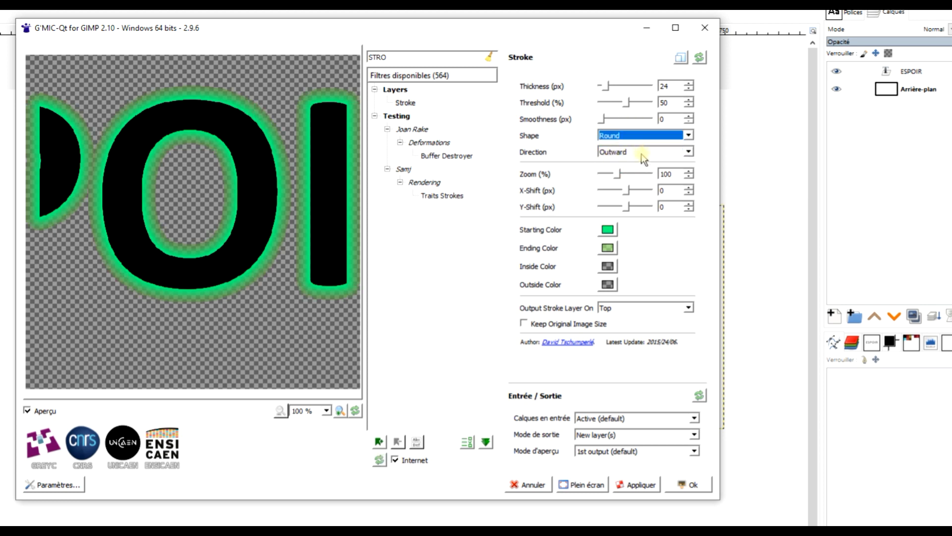
Step: Preview the stroke with the Inward direction and return it to Outward
{"action": "left_click", "coordinate": [635, 154]}
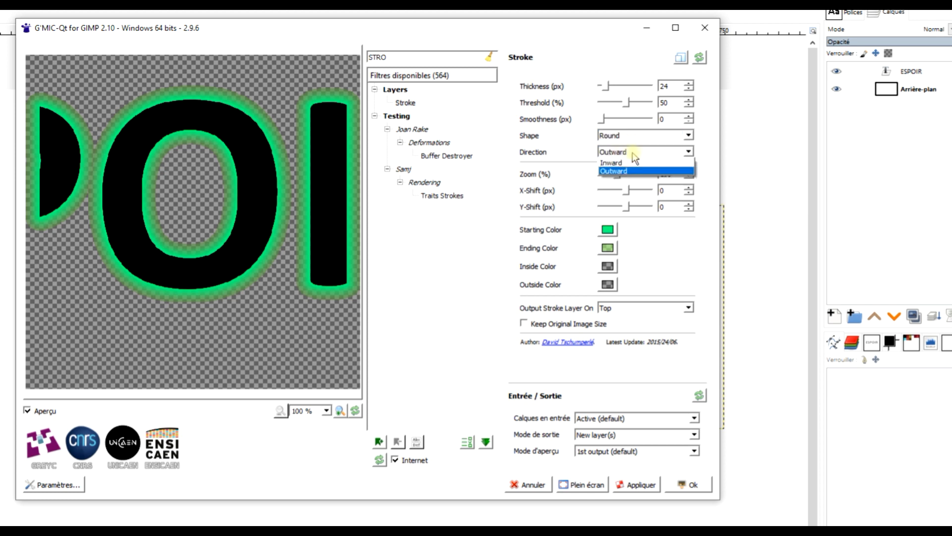
{"action": "left_click", "coordinate": [632, 161]}
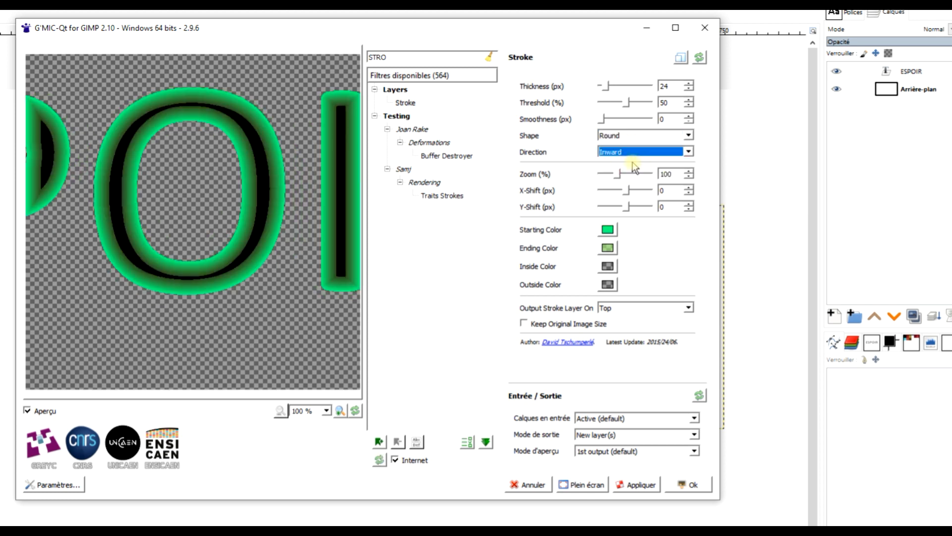
{"action": "left_click", "coordinate": [614, 154]}
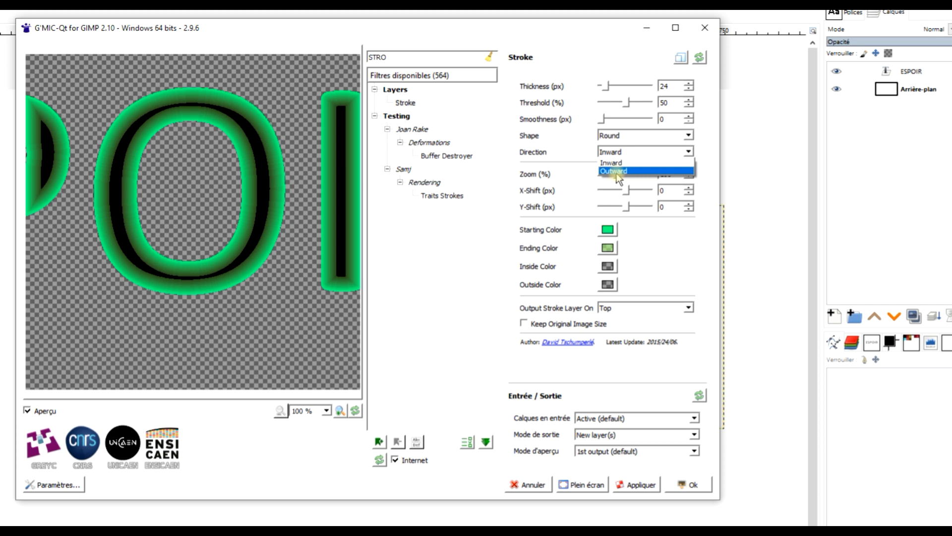
{"action": "left_click", "coordinate": [617, 171]}
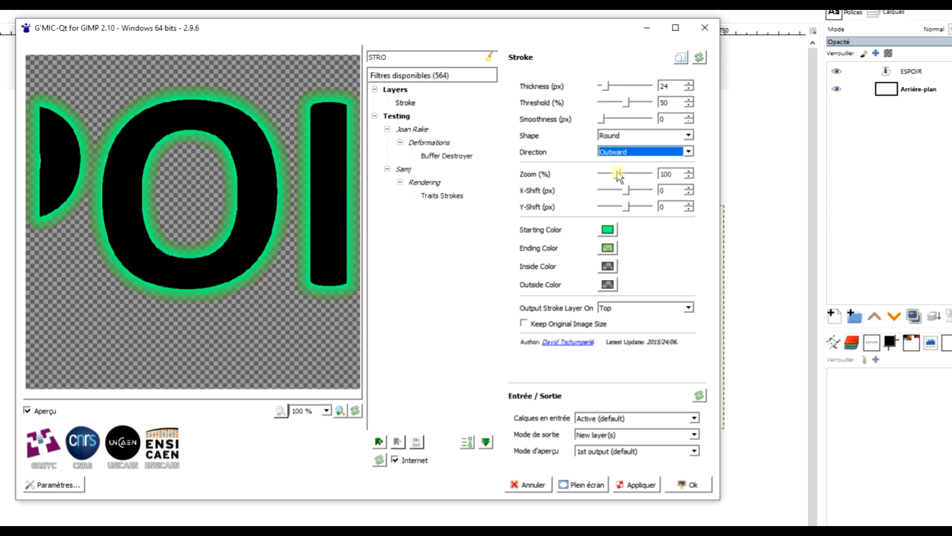
Step: Compare the stroke layer output on Bottom and on Top, leaving it on Top
{"action": "left_click", "coordinate": [626, 309]}
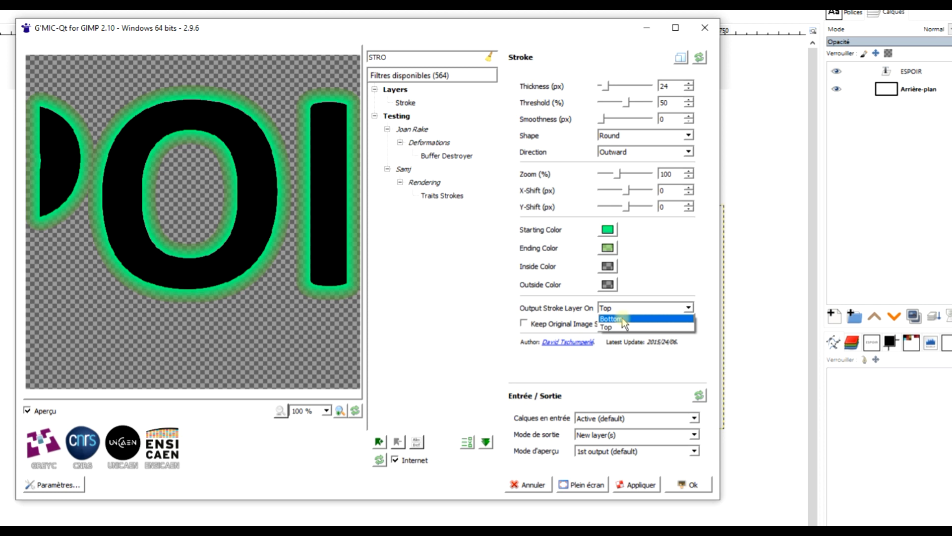
{"action": "left_click", "coordinate": [622, 318]}
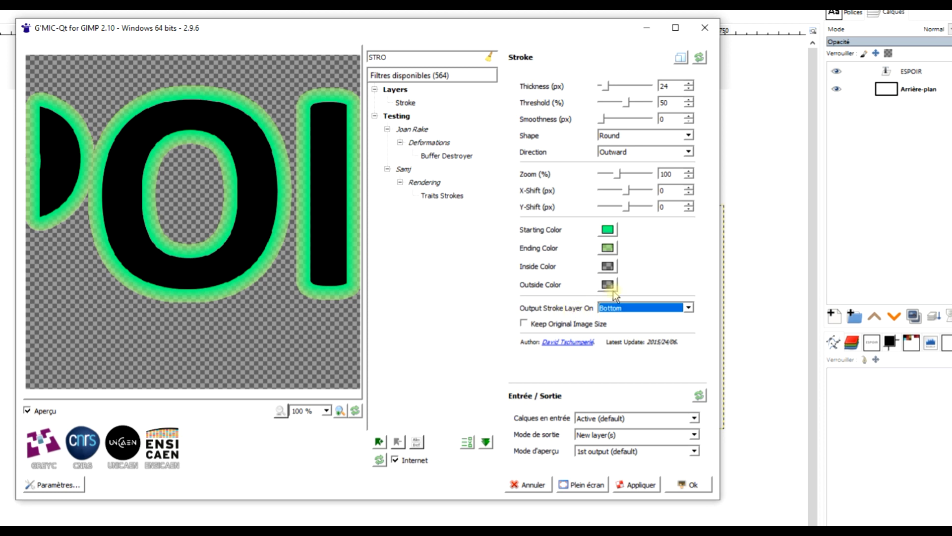
{"action": "left_click", "coordinate": [621, 308]}
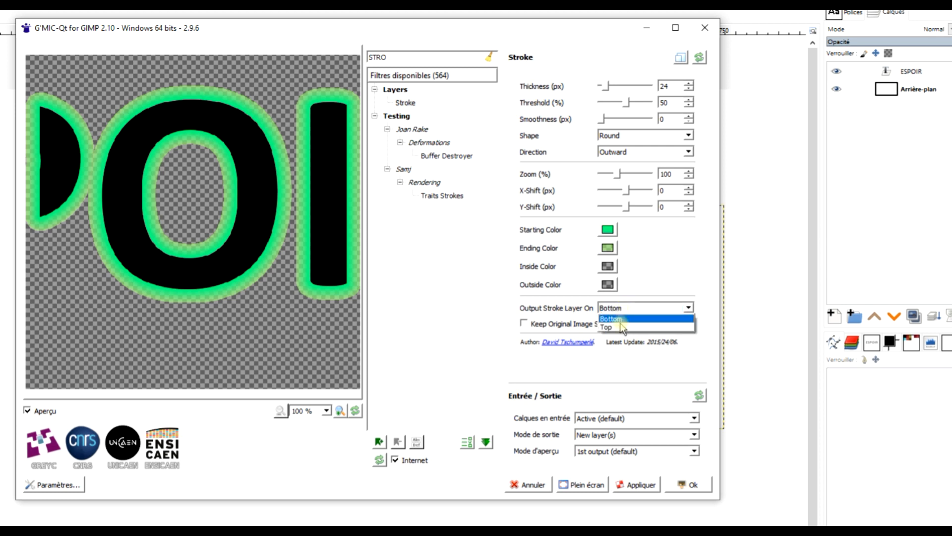
{"action": "left_click", "coordinate": [619, 327]}
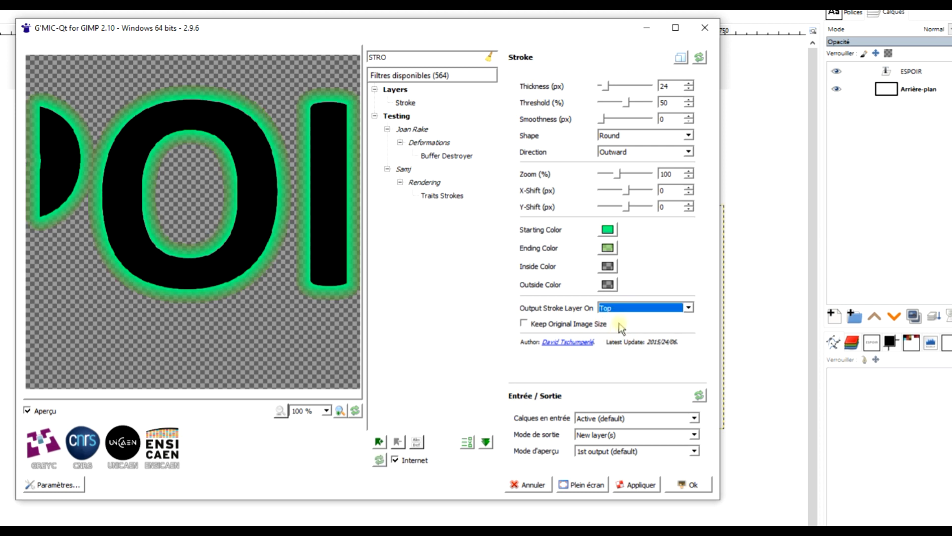
{"action": "left_click", "coordinate": [623, 311]}
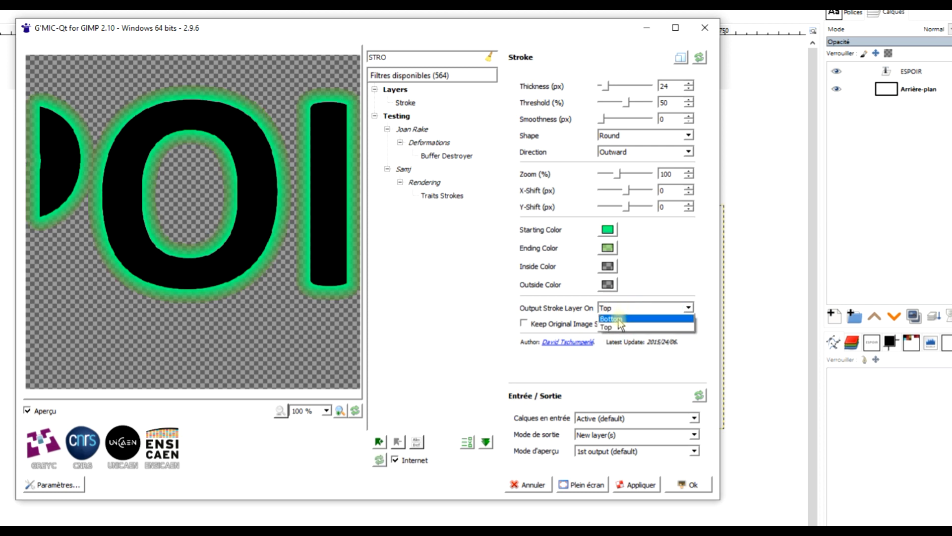
{"action": "left_click", "coordinate": [618, 327]}
Step: Output the stroke layer on Bottom with the original image size kept, and apply the Stroke filter
{"action": "left_click", "coordinate": [624, 308]}
{"action": "left_click", "coordinate": [624, 316]}
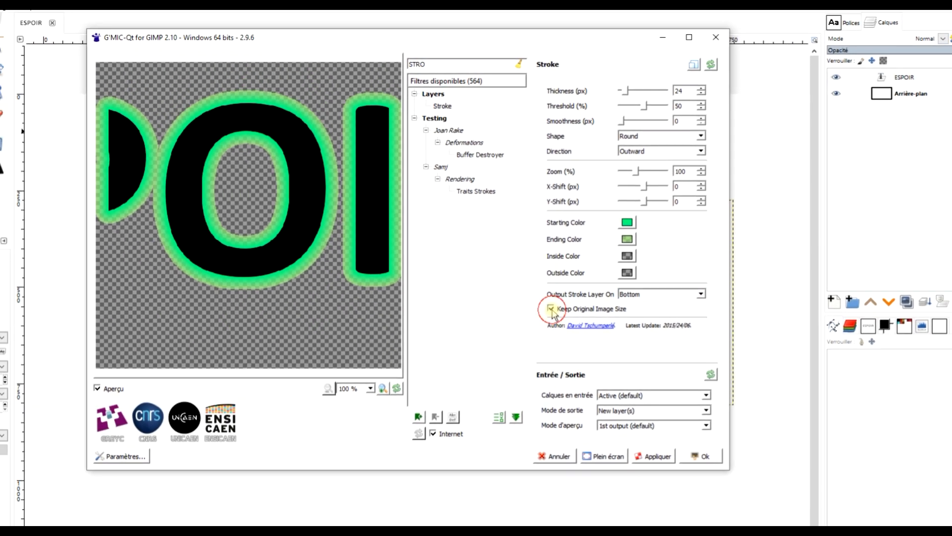
{"action": "left_click", "coordinate": [548, 311]}
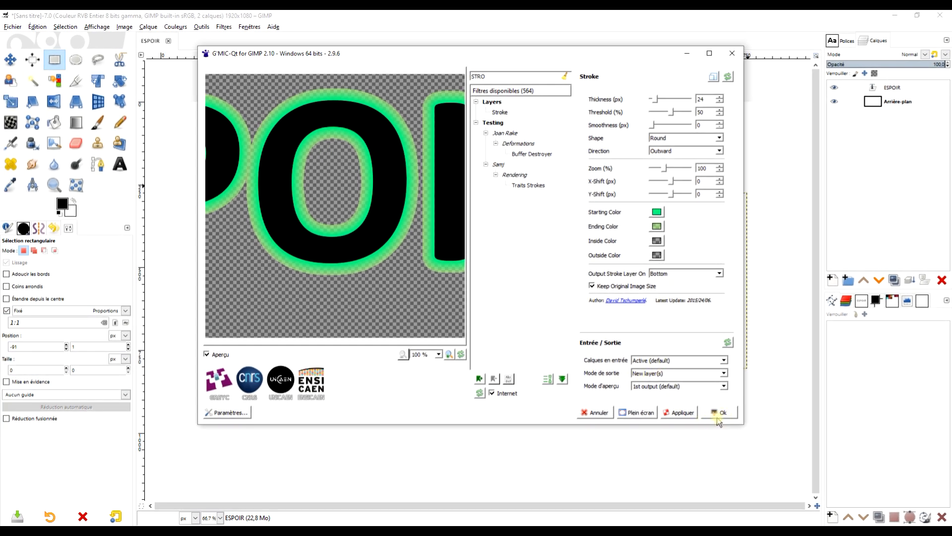
{"action": "left_click", "coordinate": [722, 413]}
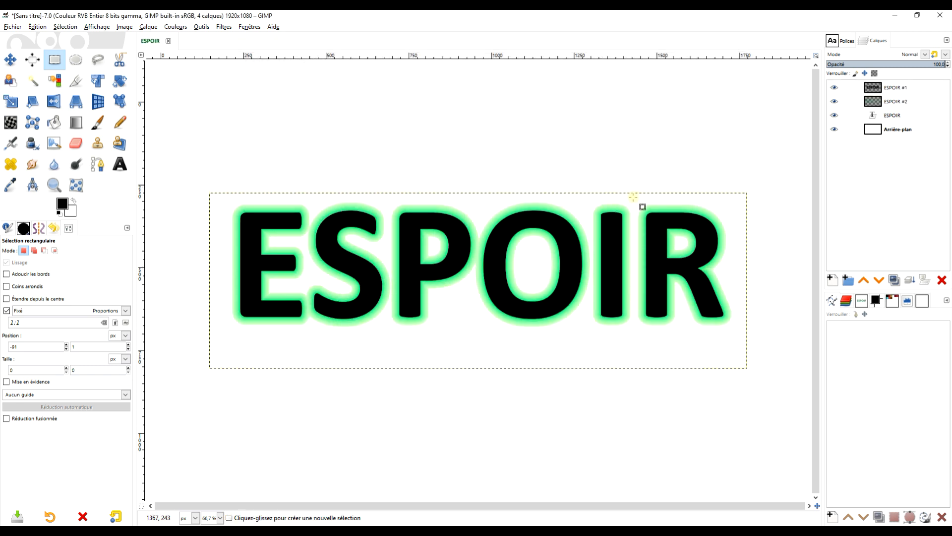
Step: Hide the original ESPOIR text layer and move it below the Arrière-plan layer
{"action": "left_click", "coordinate": [897, 91]}
{"action": "left_click", "coordinate": [834, 115]}
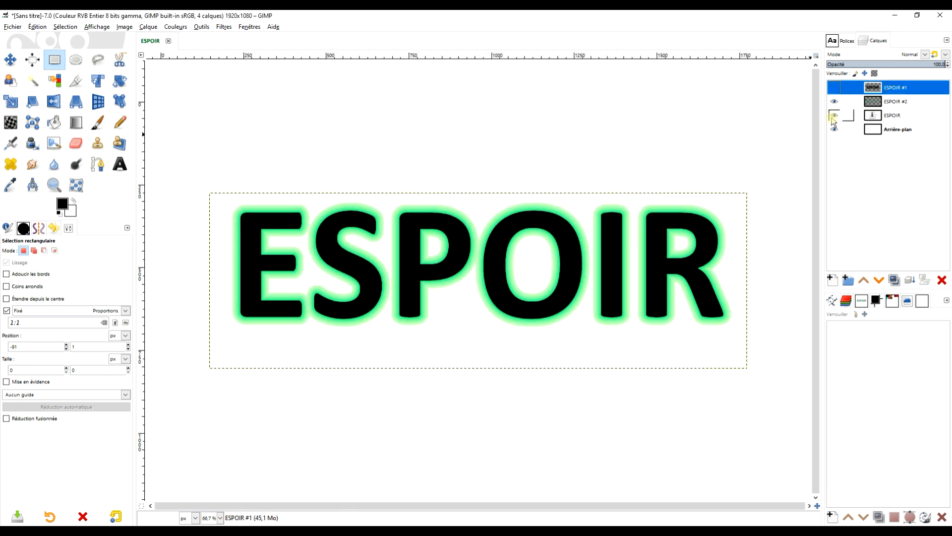
{"action": "left_click", "coordinate": [896, 103]}
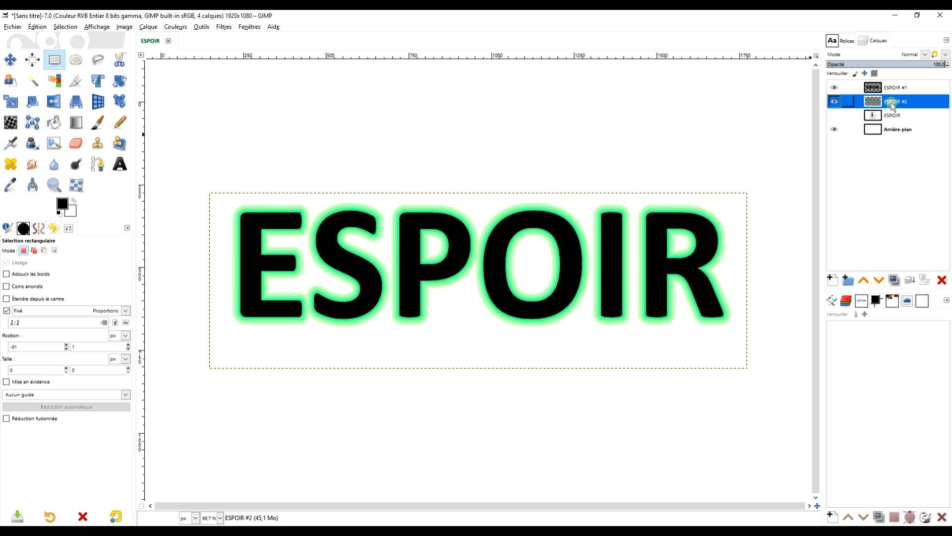
{"action": "left_click", "coordinate": [848, 104]}
{"action": "left_click_drag", "start_coordinate": [874, 115], "coordinate": [842, 145]}
Step: Draw a radial PP vers AP (RVB) gradient on Arrière-plan from about (1010, 528) to about (1398, 914)
{"action": "left_click", "coordinate": [892, 116]}
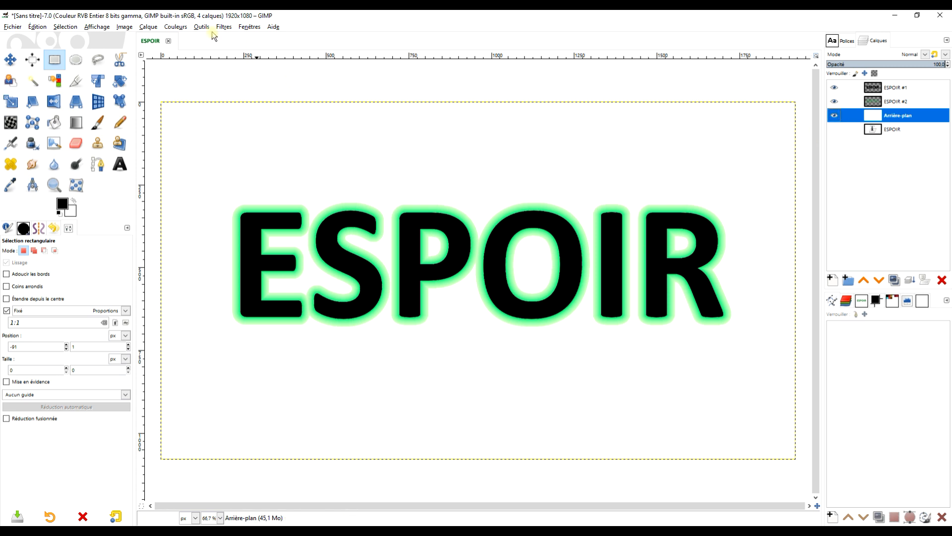
{"action": "left_click", "coordinate": [77, 128]}
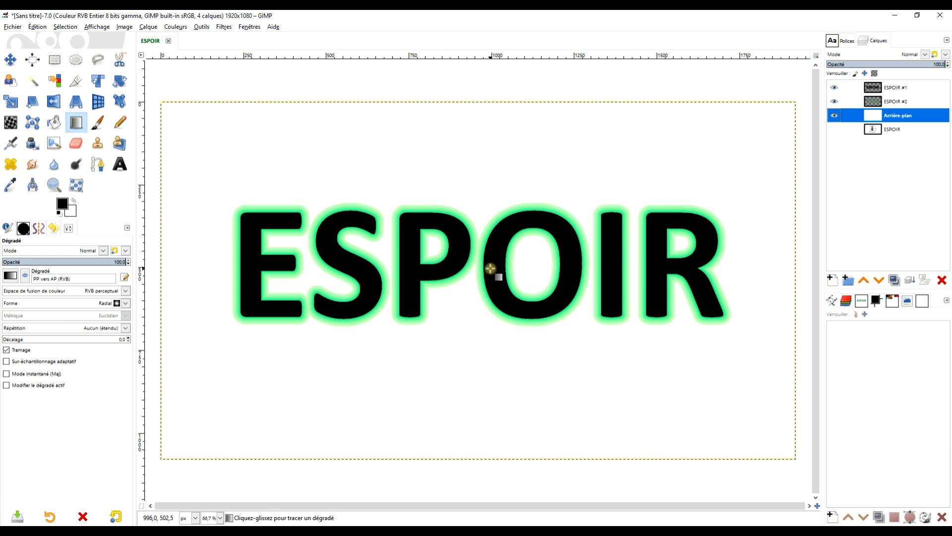
{"action": "left_click_drag", "start_coordinate": [490, 268], "coordinate": [554, 334]}
{"action": "left_click_drag", "start_coordinate": [583, 364], "coordinate": [607, 384]}
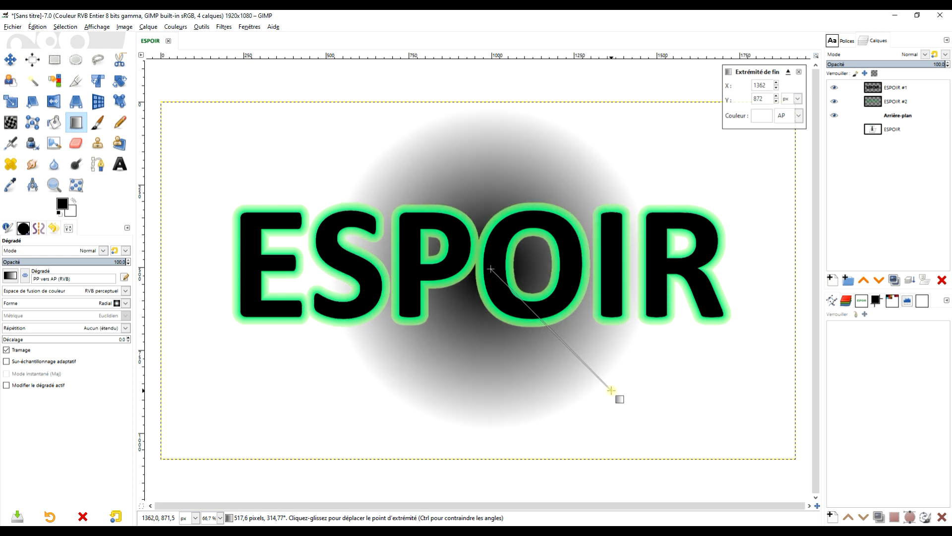
{"action": "left_click_drag", "start_coordinate": [490, 268], "coordinate": [495, 277]}
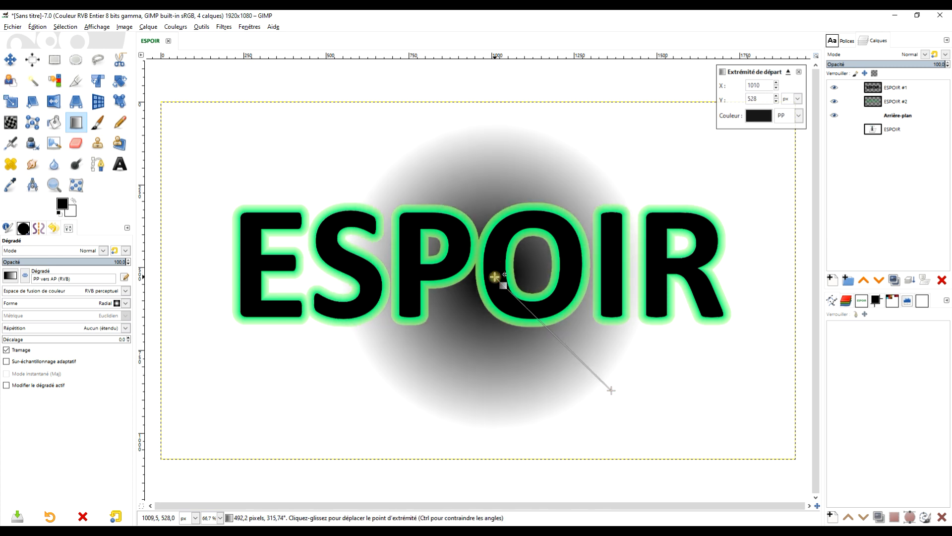
{"action": "left_click_drag", "start_coordinate": [613, 393], "coordinate": [623, 404]}
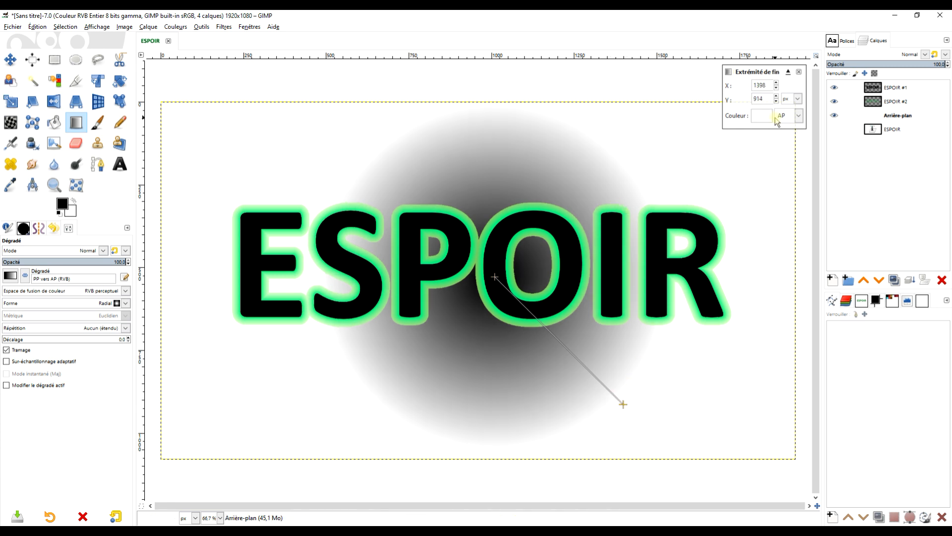
{"action": "key", "text": "Return"}
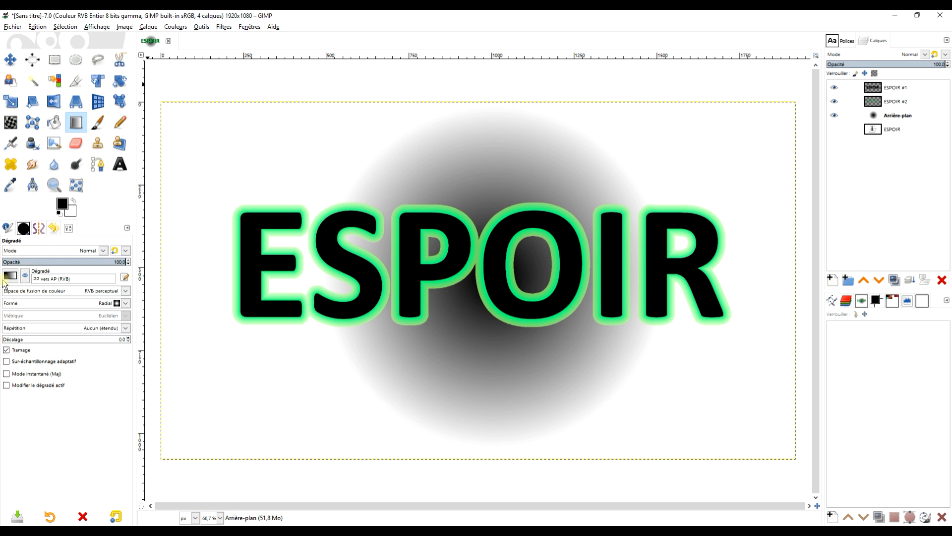
Step: Open the Kaléidoscope filter on Arrière-plan with 8 mirrors, zoom 38.50, centre X 0.272 and centre Y 0.150
{"action": "left_click", "coordinate": [194, 28]}
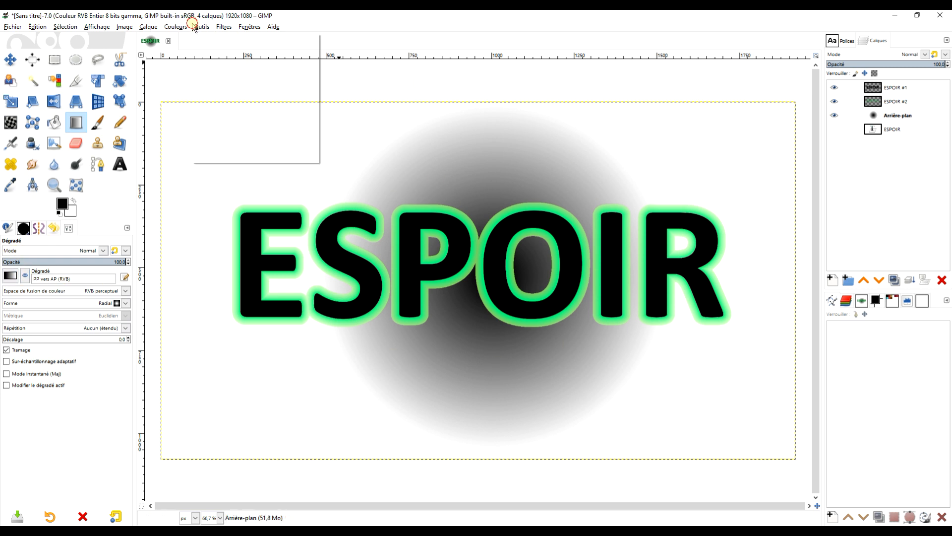
{"action": "mouse_move", "coordinate": [224, 27]}
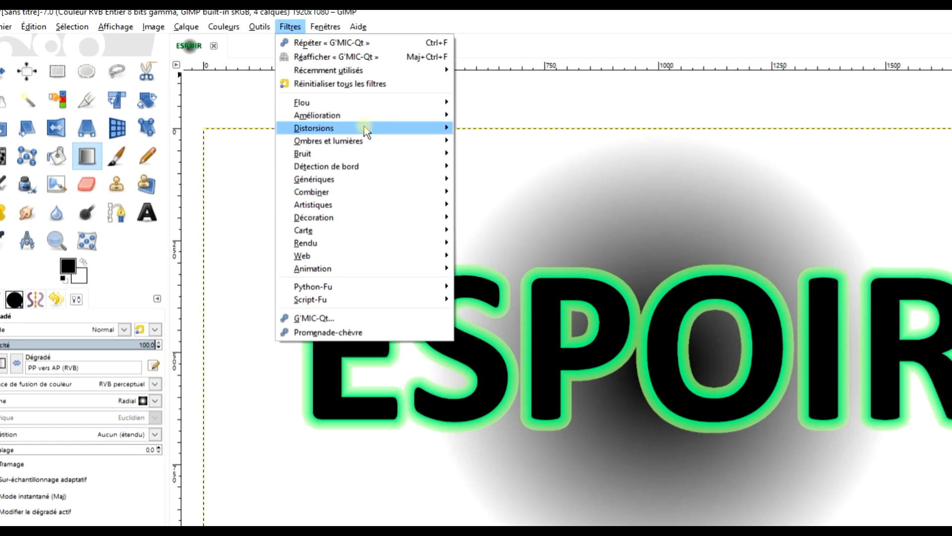
{"action": "mouse_move", "coordinate": [278, 100]}
{"action": "left_click", "coordinate": [528, 185]}
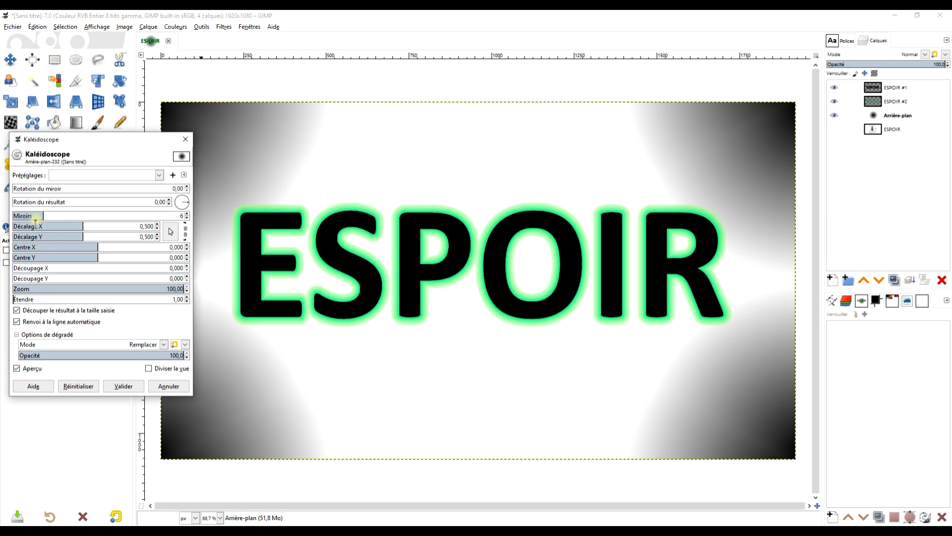
{"action": "left_click_drag", "start_coordinate": [41, 216], "coordinate": [63, 221]}
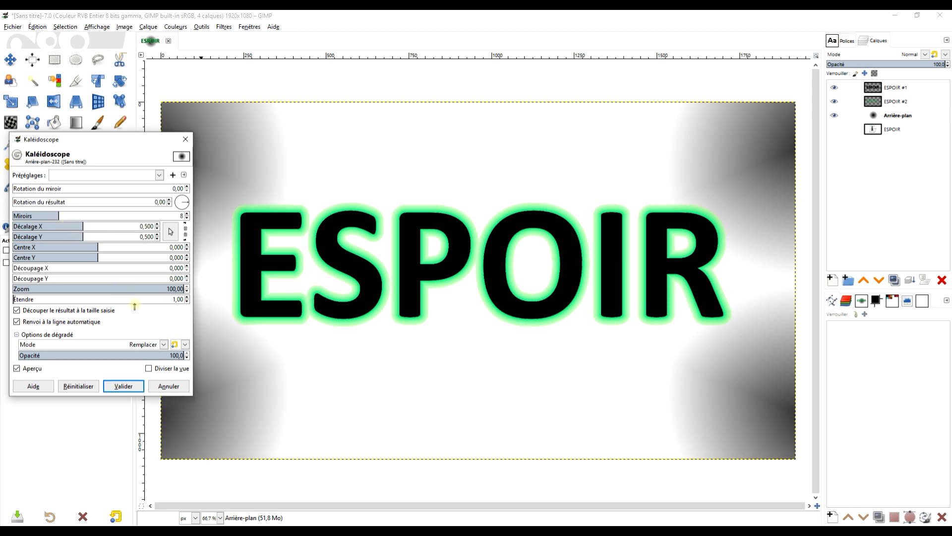
{"action": "left_click_drag", "start_coordinate": [164, 294], "coordinate": [78, 290]}
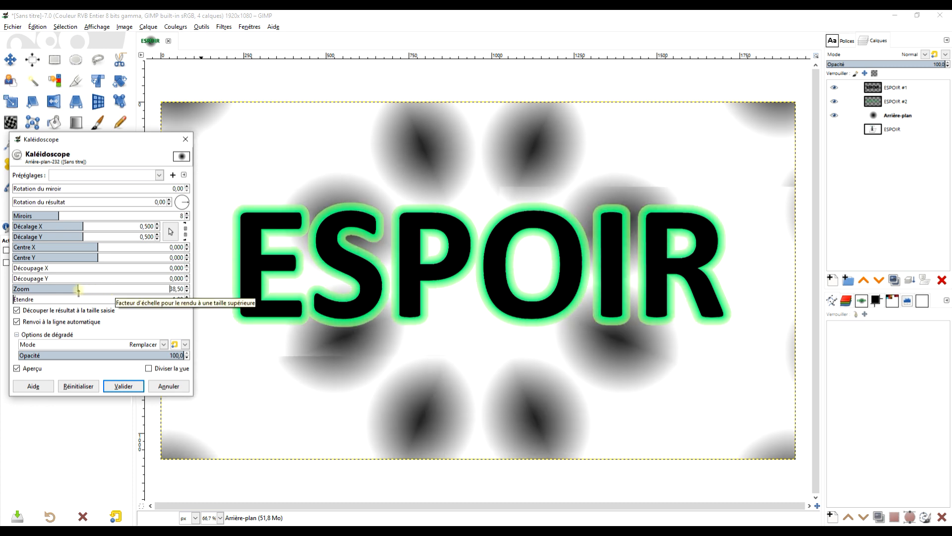
{"action": "mouse_move", "coordinate": [97, 244]}
{"action": "left_mouse_down"}
{"action": "mouse_move", "coordinate": [122, 247]}
{"action": "mouse_move", "coordinate": [110, 257]}
{"action": "left_mouse_up"}
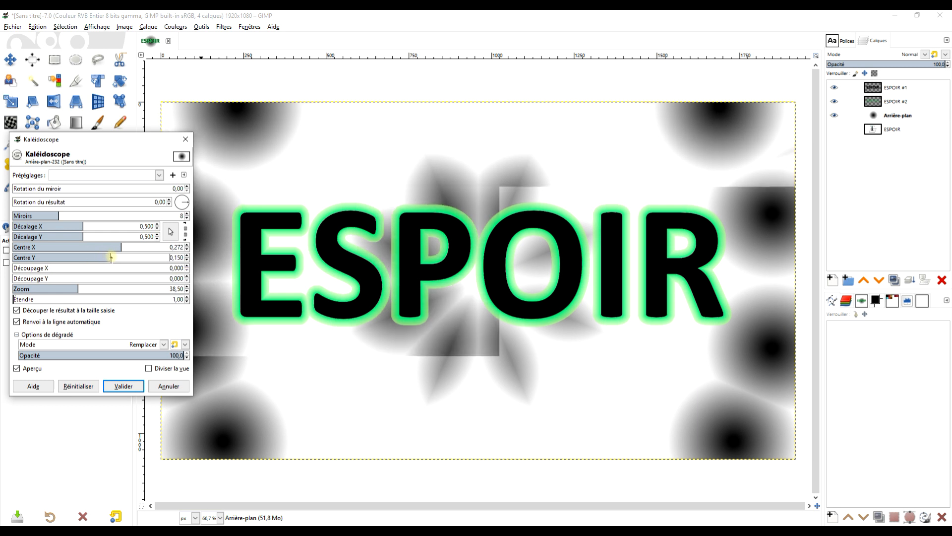
Step: Set the kaleidoscope to 15 mirrors, centre X 0.595, centre Y 0.306 and zoom 22.62
{"action": "left_click", "coordinate": [58, 214]}
{"action": "left_click_drag", "start_coordinate": [58, 214], "coordinate": [110, 217]}
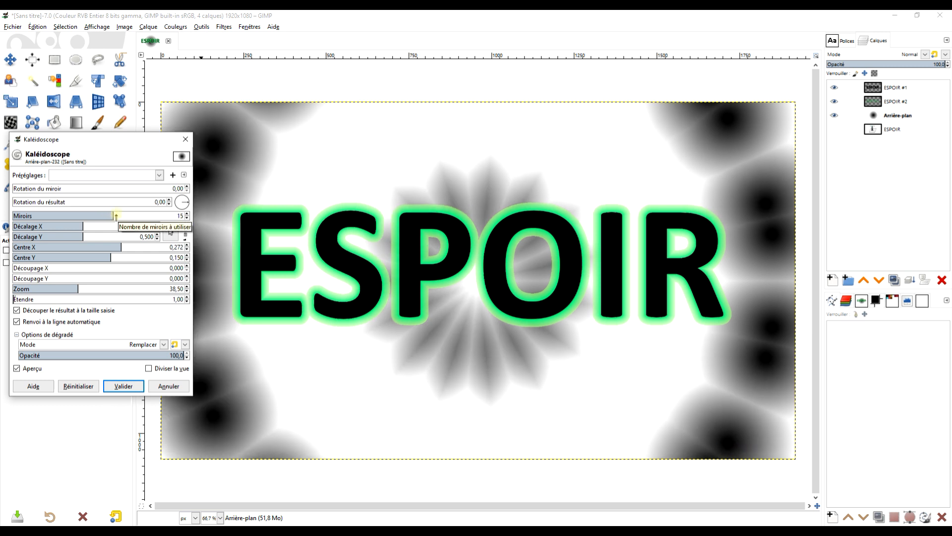
{"action": "left_click_drag", "start_coordinate": [112, 259], "coordinate": [148, 248]}
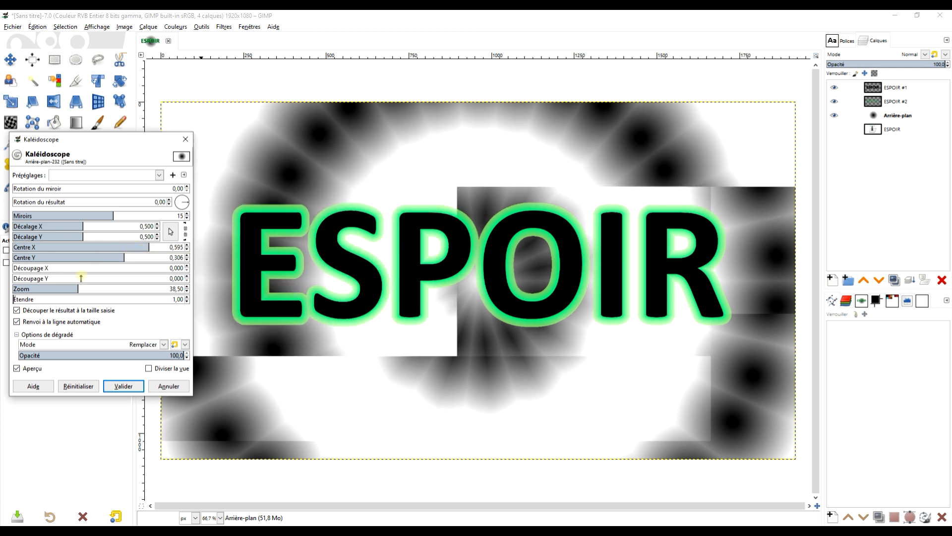
{"action": "left_click", "coordinate": [60, 290]}
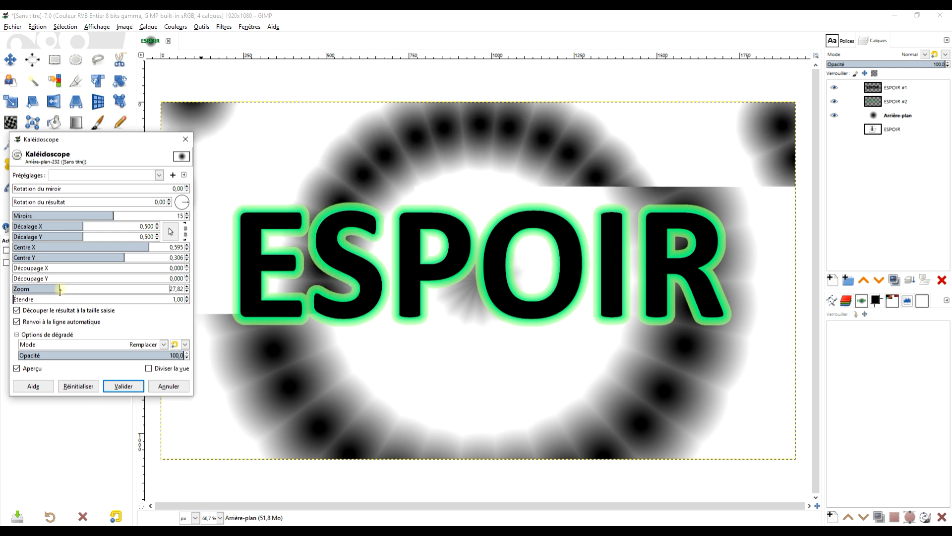
{"action": "left_click", "coordinate": [52, 289]}
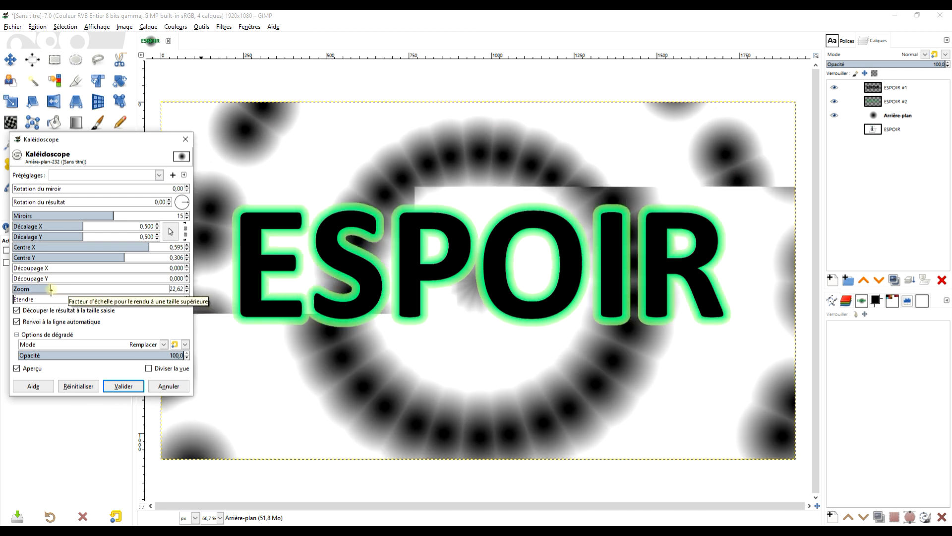
Step: Adjust the kaleidoscope on Arrière-plan to centre X 0.266, centre Y 0.353 and zoom 22.04
{"action": "left_click_drag", "start_coordinate": [113, 257], "coordinate": [138, 251]}
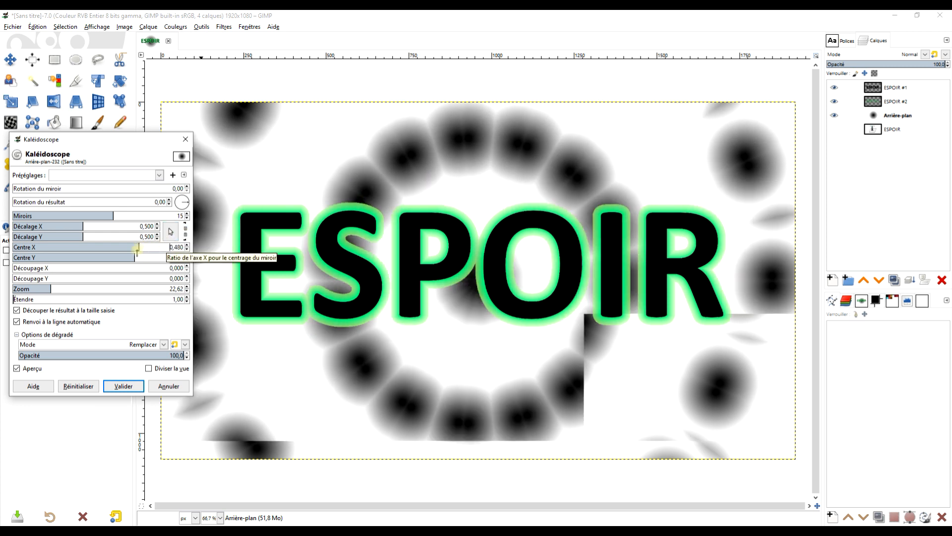
{"action": "left_click_drag", "start_coordinate": [48, 287], "coordinate": [53, 287]}
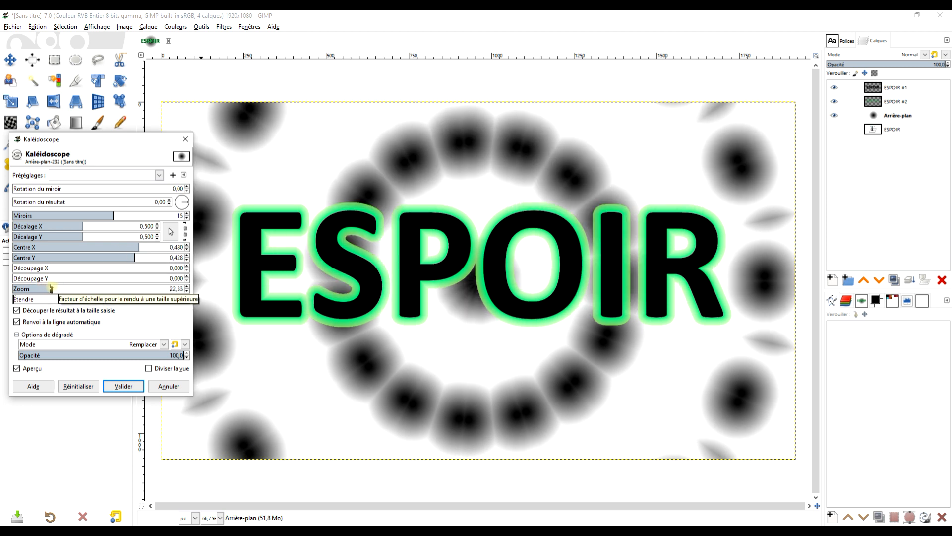
{"action": "mouse_move", "coordinate": [135, 258]}
{"action": "left_mouse_down"}
{"action": "mouse_move", "coordinate": [98, 259]}
{"action": "mouse_move", "coordinate": [128, 259]}
{"action": "mouse_move", "coordinate": [131, 247]}
{"action": "mouse_move", "coordinate": [121, 246]}
{"action": "left_mouse_up"}
{"action": "left_click", "coordinate": [47, 289]}
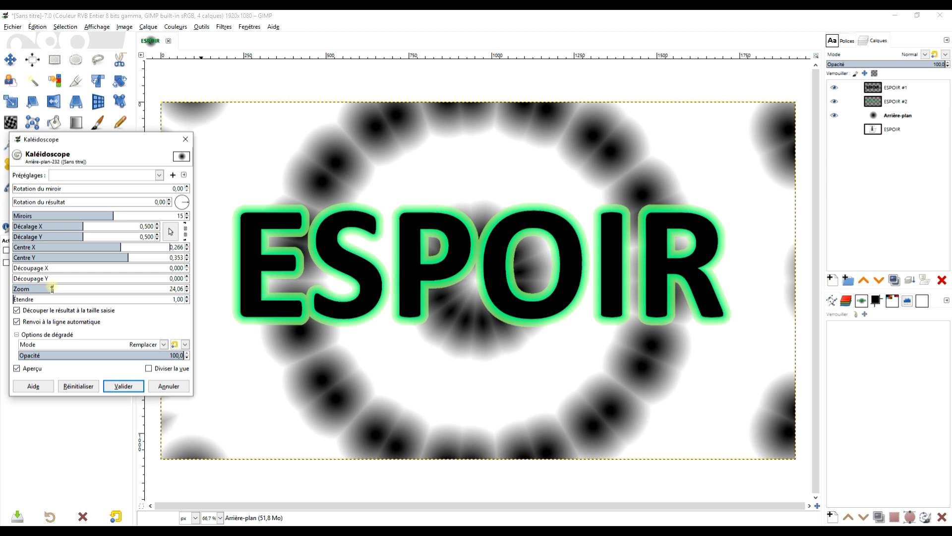
{"action": "left_click_drag", "start_coordinate": [47, 288], "coordinate": [50, 288]}
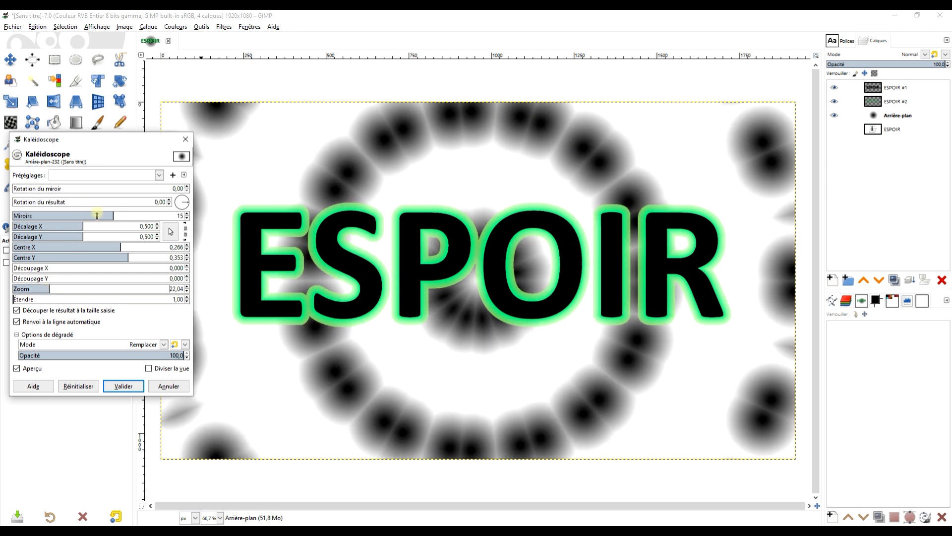
Step: Set the kaleidoscope to 18 mirrors, centre X 0.341 and centre Y 0.416, and apply the filter
{"action": "left_click_drag", "start_coordinate": [114, 214], "coordinate": [136, 215]}
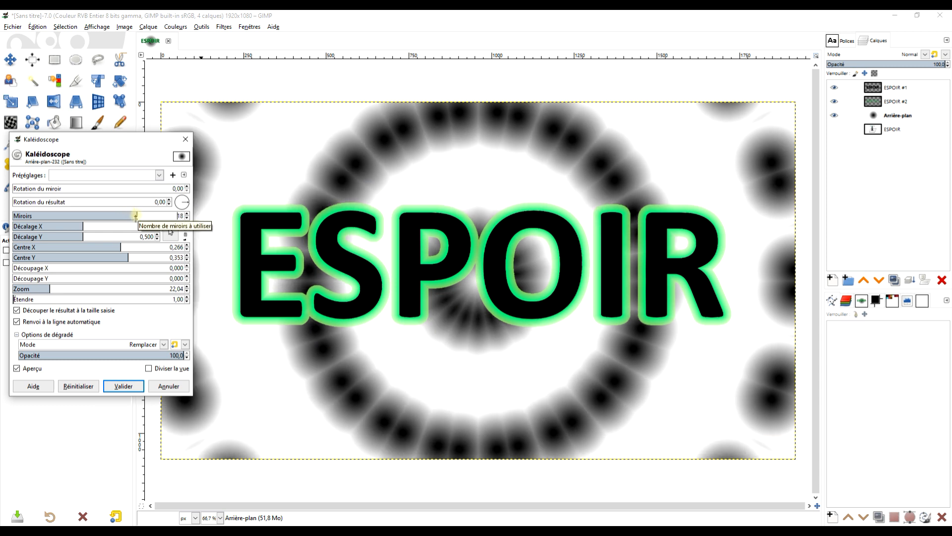
{"action": "left_click_drag", "start_coordinate": [121, 246], "coordinate": [128, 247]}
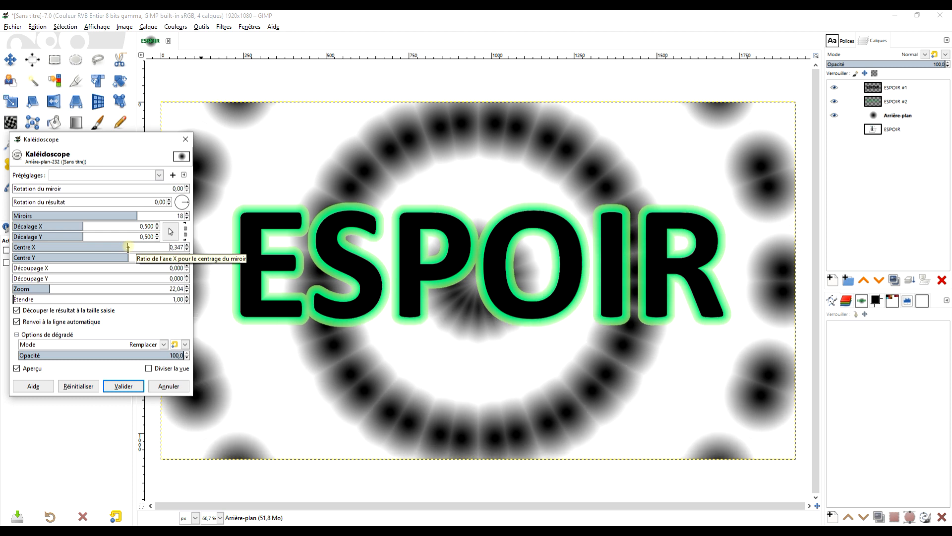
{"action": "left_click", "coordinate": [124, 255]}
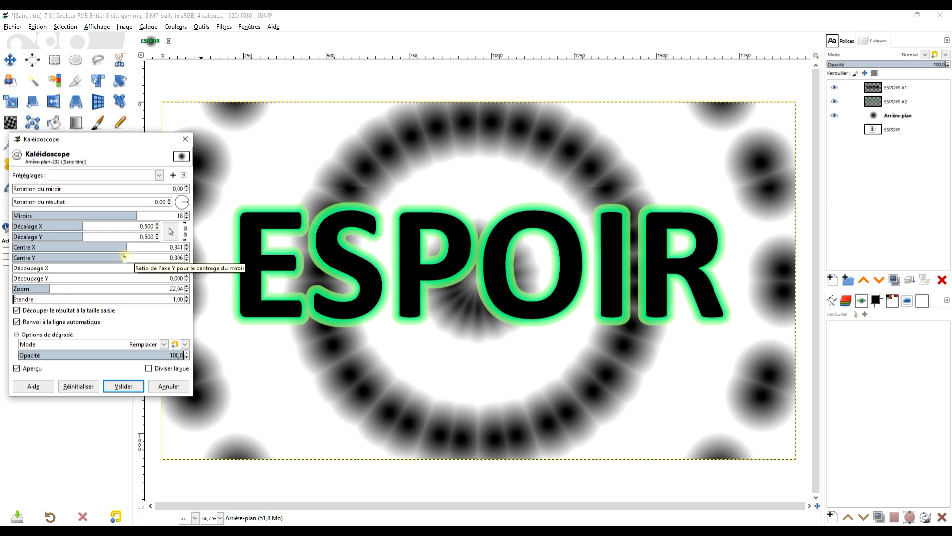
{"action": "left_click_drag", "start_coordinate": [125, 256], "coordinate": [134, 256]}
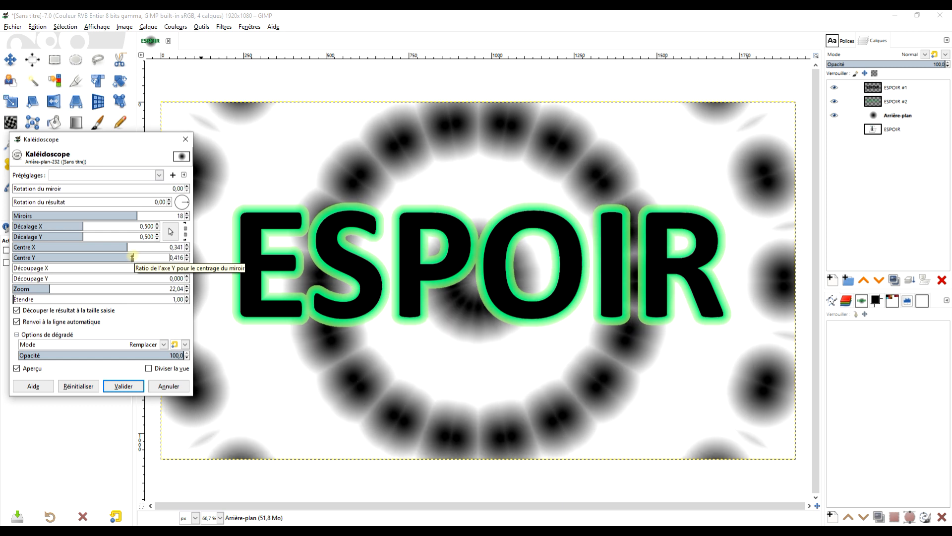
{"action": "left_click", "coordinate": [125, 385]}
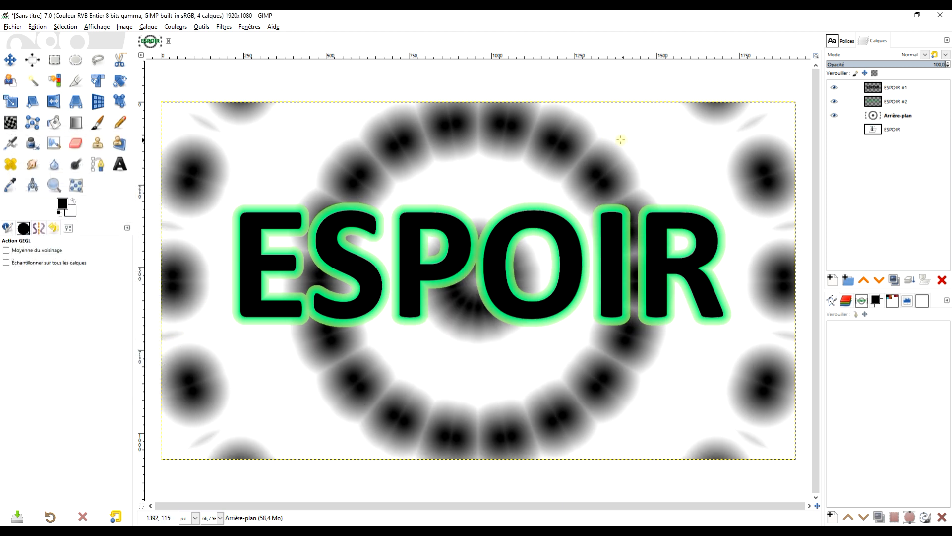
Step: Open Colorier on Arrière-plan and choose the light green colour c6e5bb
{"action": "left_click", "coordinate": [171, 28]}
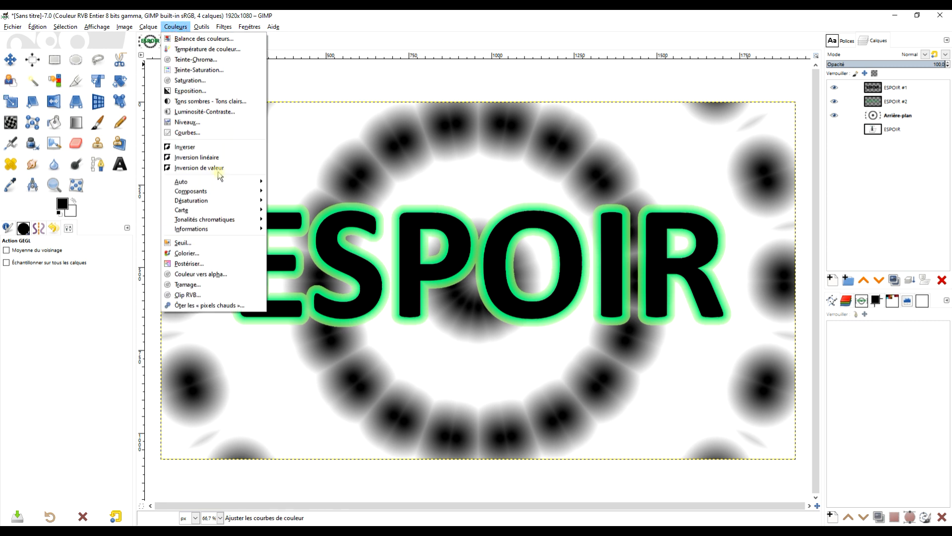
{"action": "left_click", "coordinate": [213, 254]}
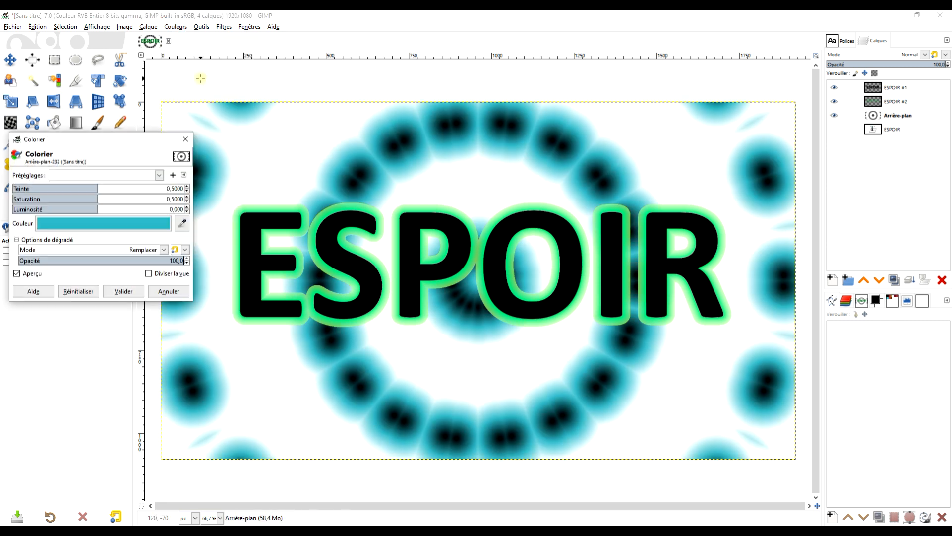
{"action": "left_click", "coordinate": [91, 224]}
{"action": "left_click", "coordinate": [164, 275]}
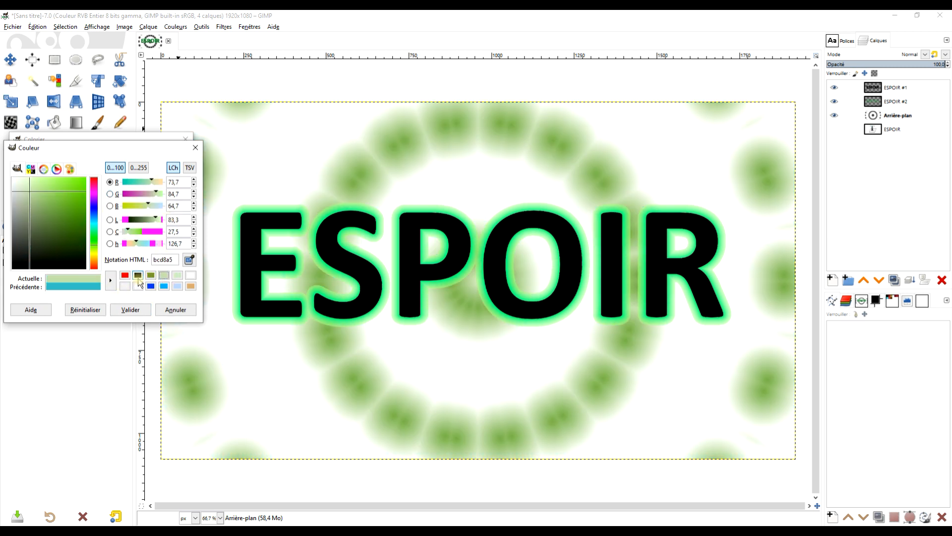
{"action": "left_click", "coordinate": [178, 275]}
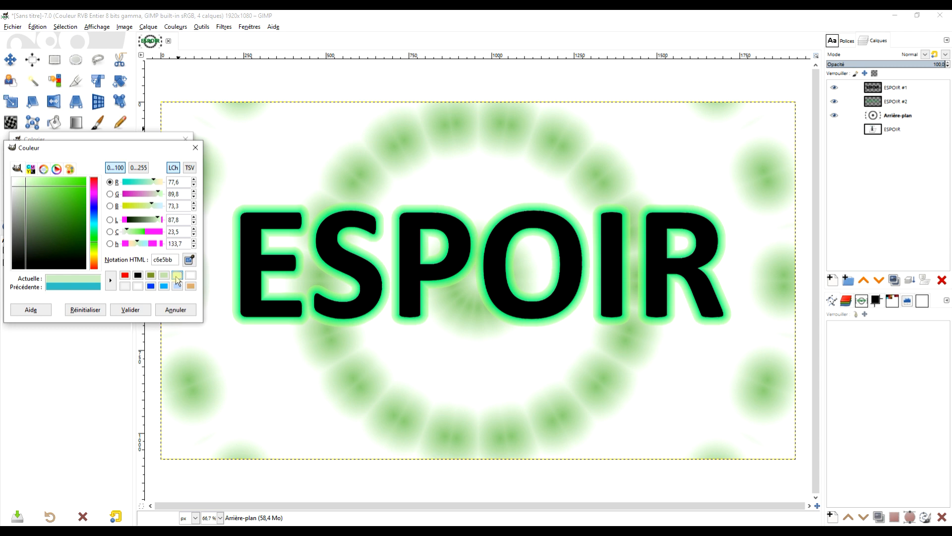
{"action": "left_click", "coordinate": [122, 310]}
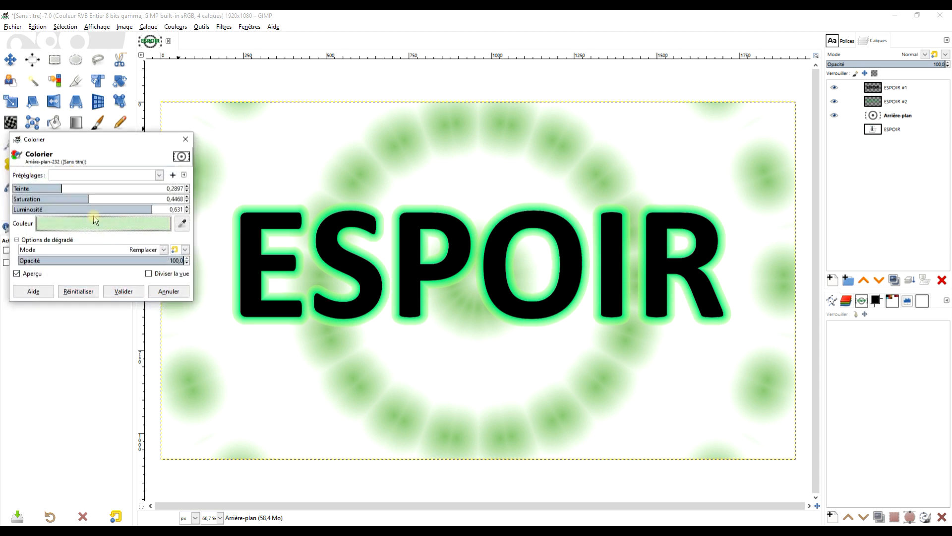
Step: Change the Colorier colour to the olive green 7f9832, shift its hue towards green and apply it to Arrière-plan
{"action": "left_click", "coordinate": [85, 198]}
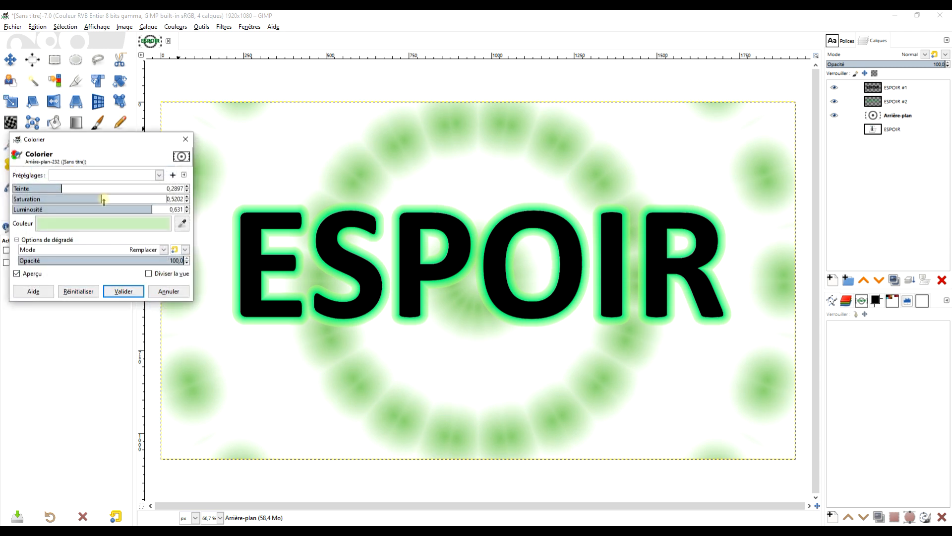
{"action": "left_click", "coordinate": [165, 226]}
{"action": "left_click", "coordinate": [208, 275]}
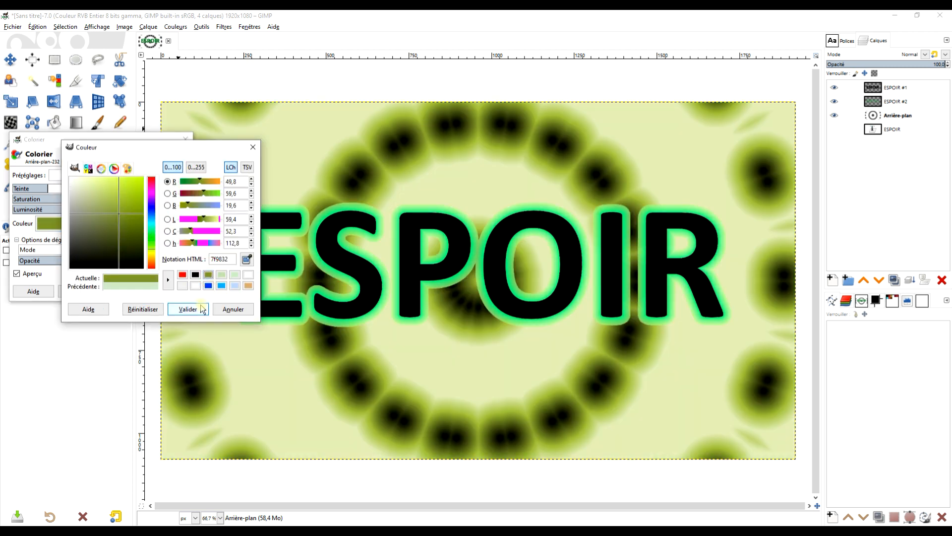
{"action": "left_click", "coordinate": [189, 308]}
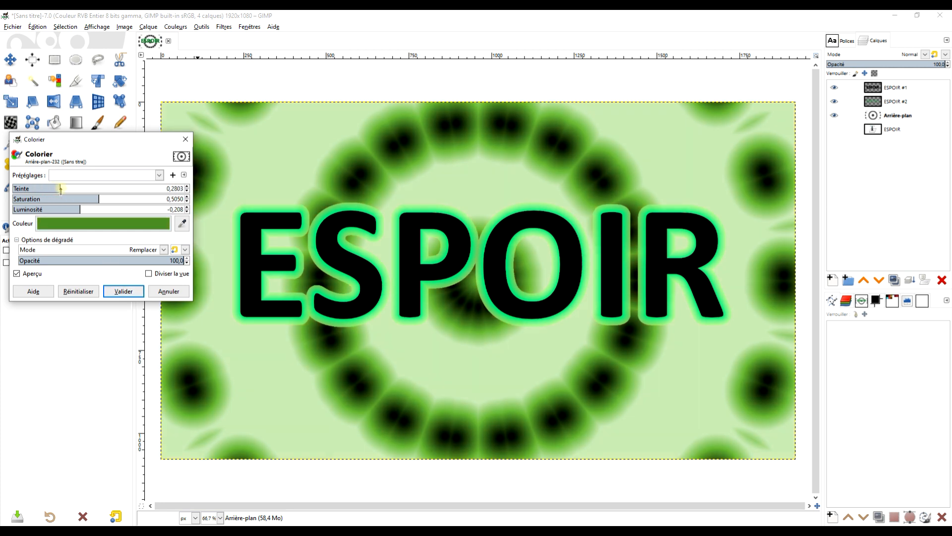
{"action": "left_click_drag", "start_coordinate": [52, 188], "coordinate": [53, 189]}
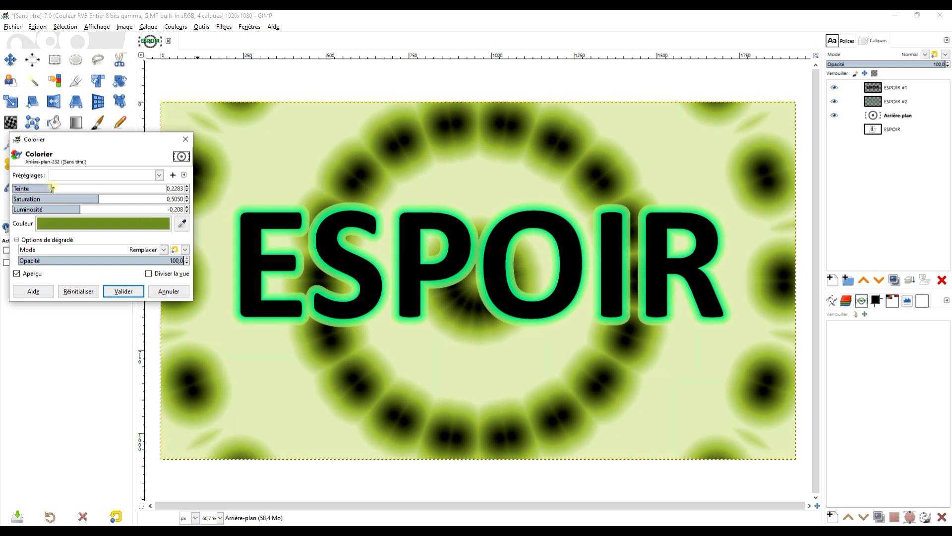
{"action": "left_click", "coordinate": [123, 292]}
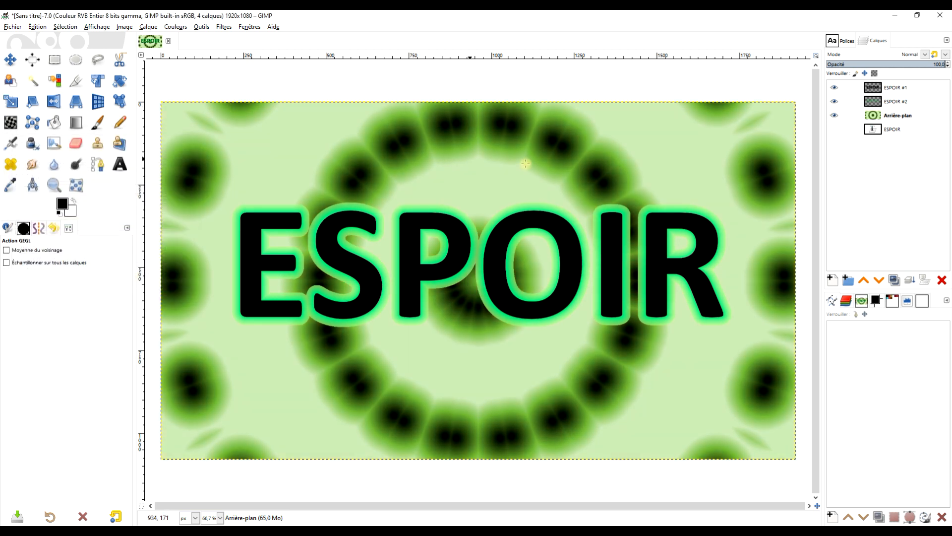
Step: Make ESPOIR #2 the active layer
{"action": "left_click", "coordinate": [894, 102]}
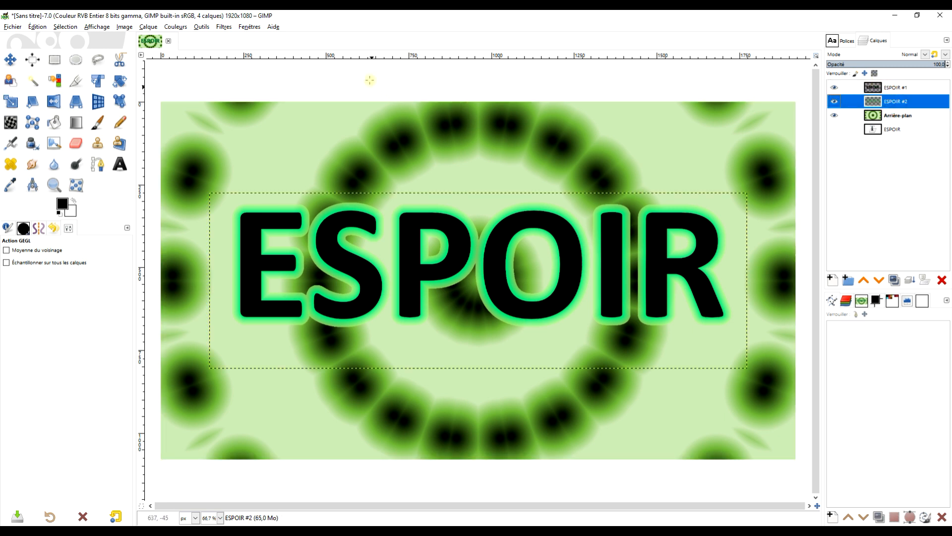
{"action": "left_click", "coordinate": [176, 27]}
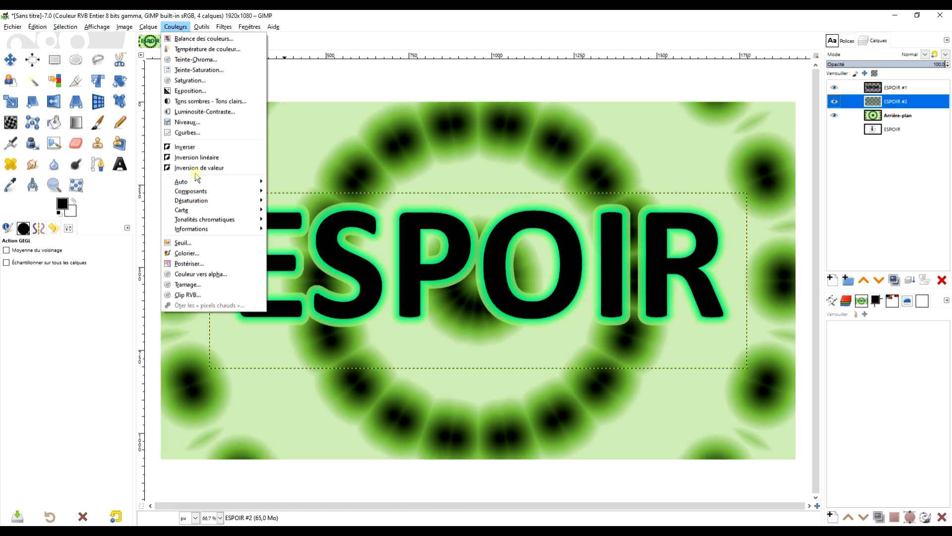
{"action": "left_click", "coordinate": [206, 253]}
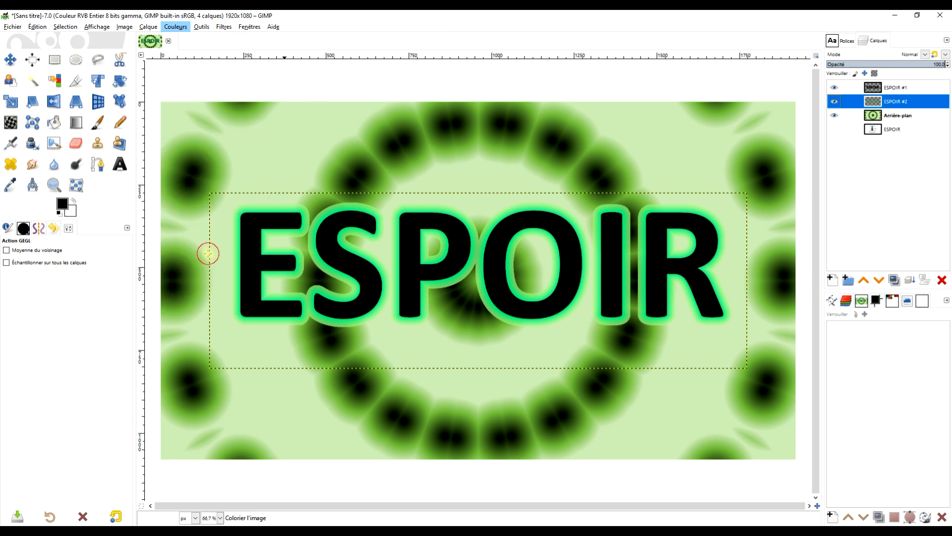
{"action": "left_click", "coordinate": [186, 139]}
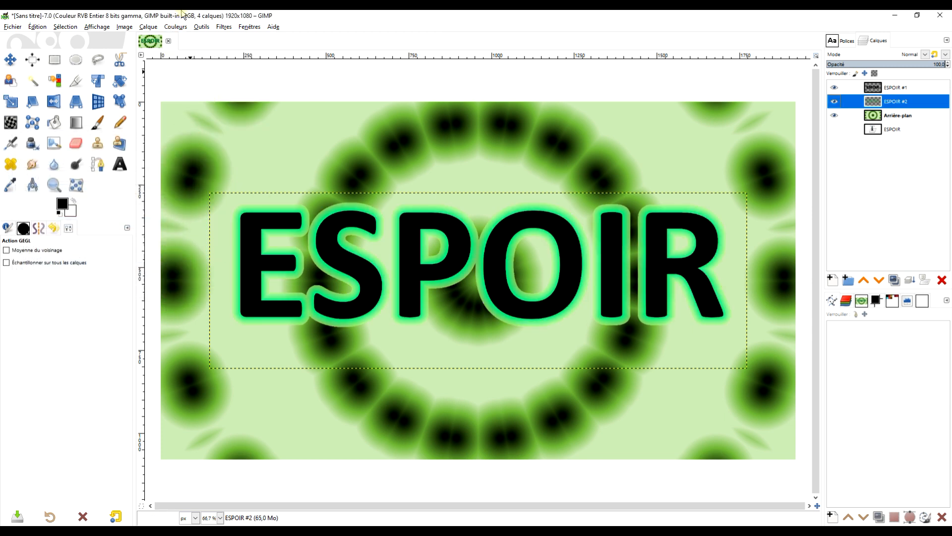
Step: Apply Teinte-Saturation to ESPOIR #2 with hue -19.4, lightness -43.1 and saturation 86.8, and make Arrière-plan the active layer
{"action": "left_click", "coordinate": [175, 26]}
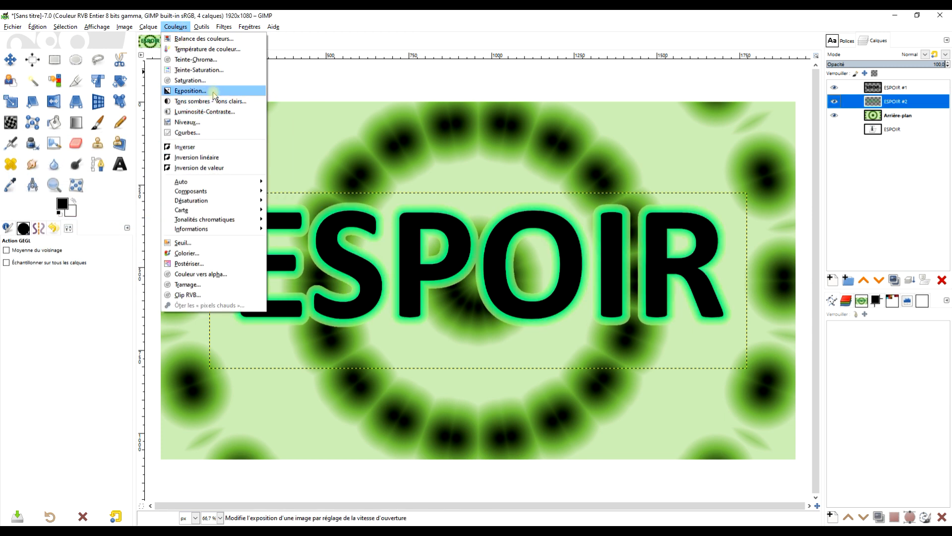
{"action": "left_click", "coordinate": [217, 70]}
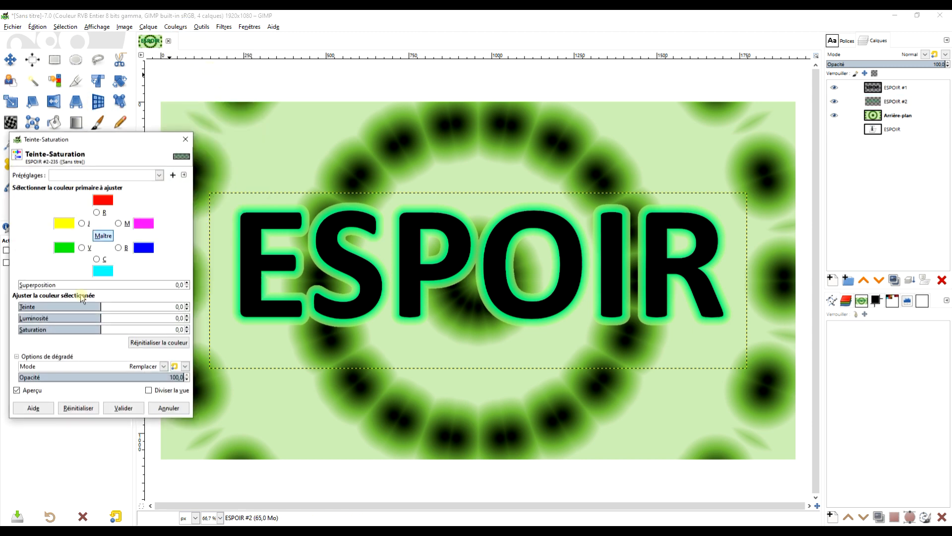
{"action": "left_click_drag", "start_coordinate": [96, 306], "coordinate": [103, 307]}
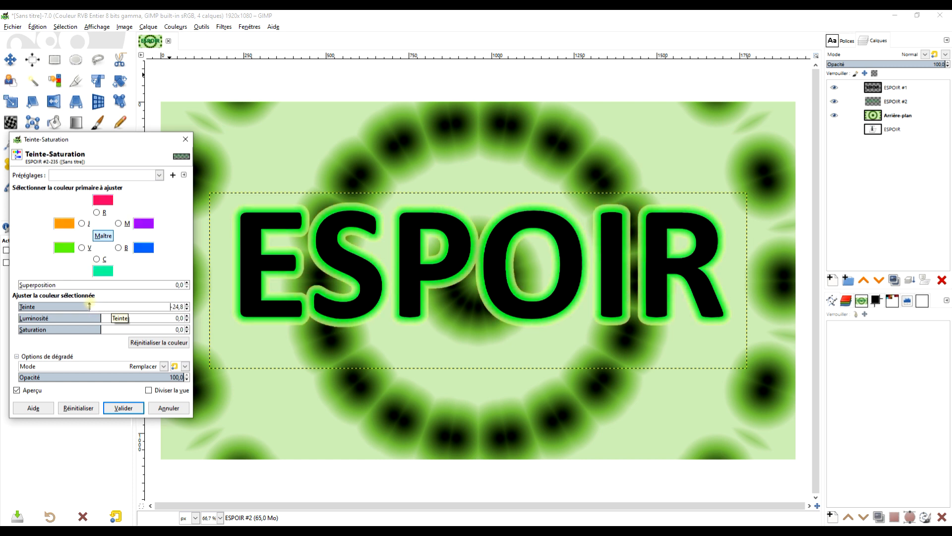
{"action": "mouse_move", "coordinate": [87, 306]}
{"action": "left_mouse_down"}
{"action": "mouse_move", "coordinate": [111, 319]}
{"action": "mouse_move", "coordinate": [86, 319]}
{"action": "left_mouse_up"}
{"action": "left_click_drag", "start_coordinate": [101, 330], "coordinate": [173, 330]}
{"action": "left_click_drag", "start_coordinate": [92, 307], "coordinate": [47, 319]}
{"action": "mouse_move", "coordinate": [85, 307]}
{"action": "left_mouse_down"}
{"action": "mouse_move", "coordinate": [75, 307]}
{"action": "mouse_move", "coordinate": [92, 307]}
{"action": "left_mouse_up"}
{"action": "left_click_drag", "start_coordinate": [47, 319], "coordinate": [65, 319]}
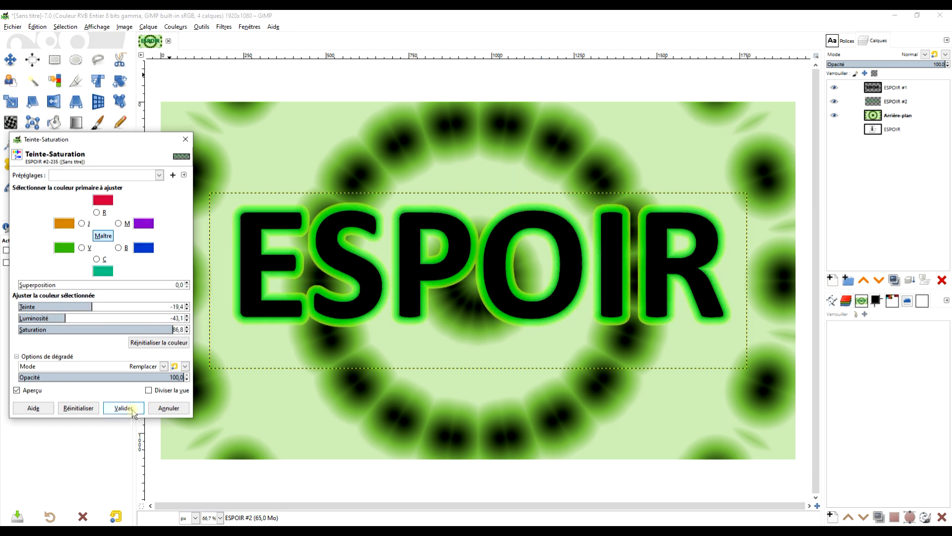
{"action": "left_click", "coordinate": [132, 411]}
{"action": "left_click", "coordinate": [897, 115]}
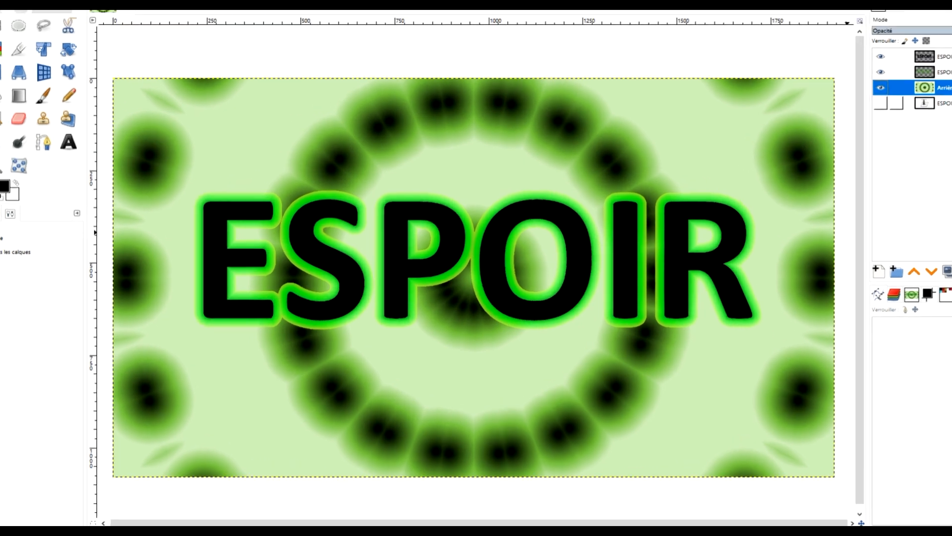